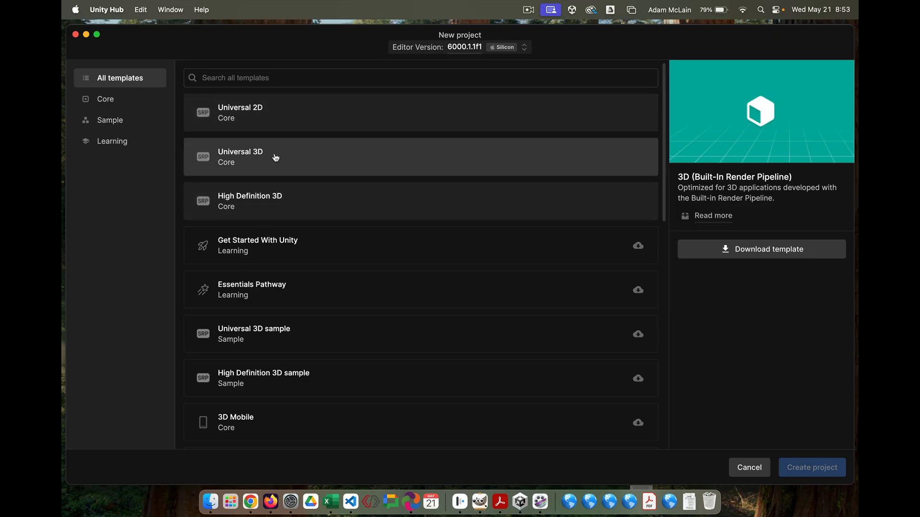
# Choose editor version 2023.1.11f1 with the 3D (Built-In Render Pipeline) template and name the project "BallDrop Demo 2025"
pyautogui.click(524, 47)
pyautogui.click(431, 130)
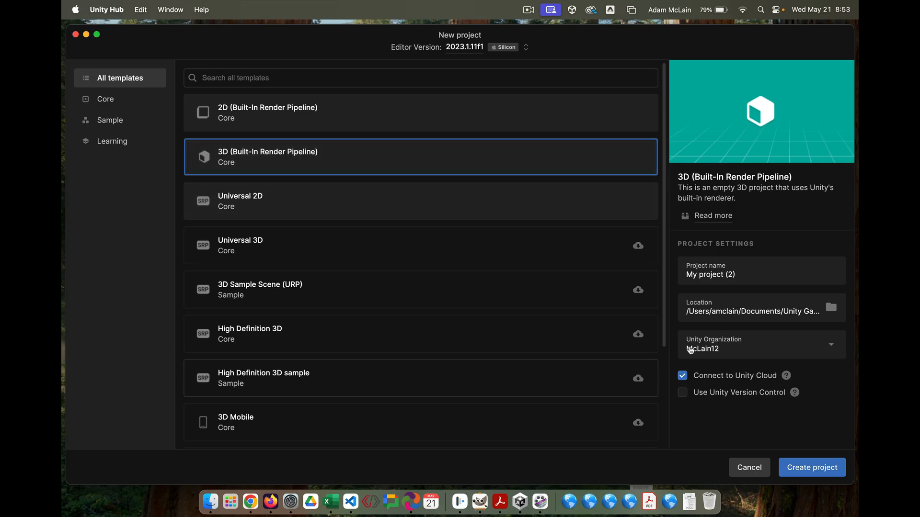
pyautogui.click(766, 277)
pyautogui.moveTo(739, 275); pyautogui.dragTo(689, 277)
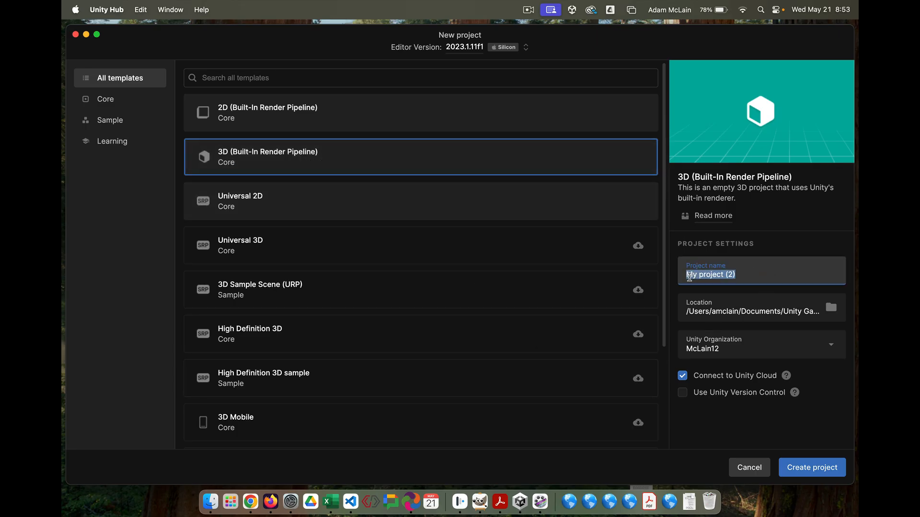
pyautogui.write('BallDrop Demo 2025')
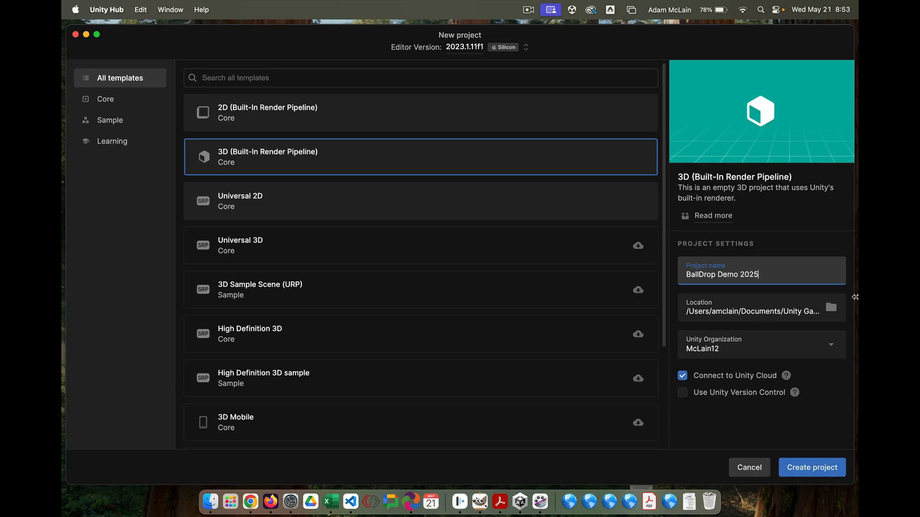
# Set the new project's location to the Documents folder
pyautogui.click(832, 307)
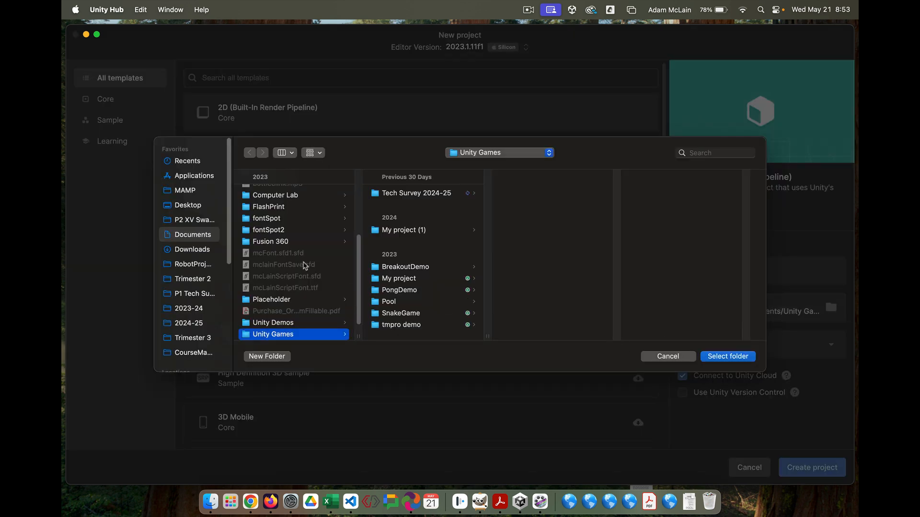
pyautogui.click(205, 237)
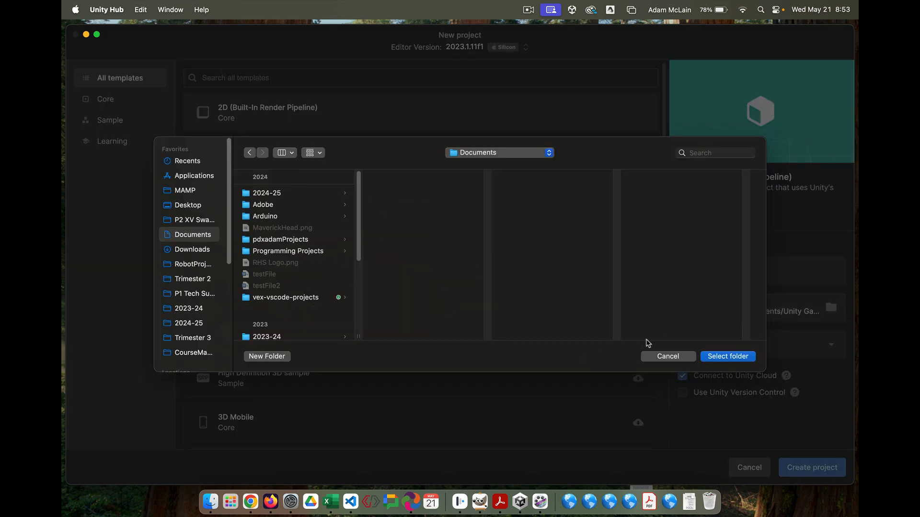
pyautogui.click(739, 359)
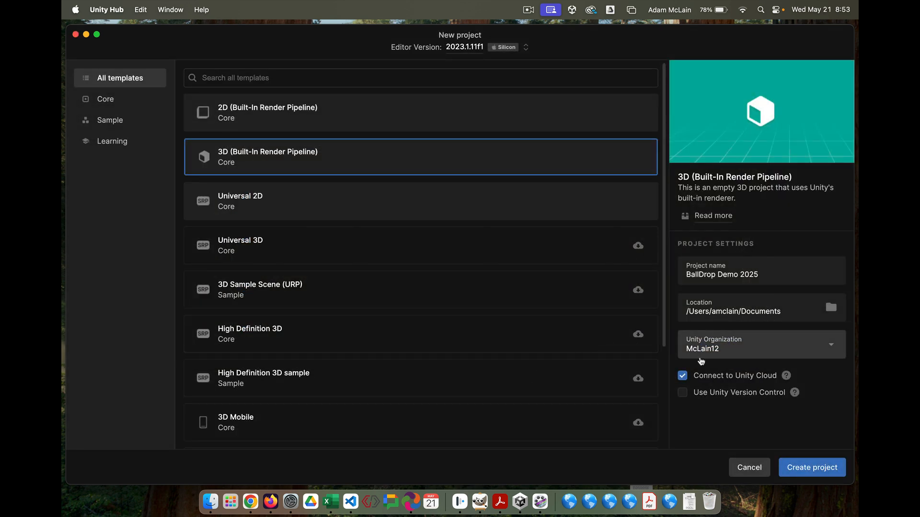
# Disable Connect to Unity Cloud, create the project, and dismiss the audio recording notice
pyautogui.click(682, 375)
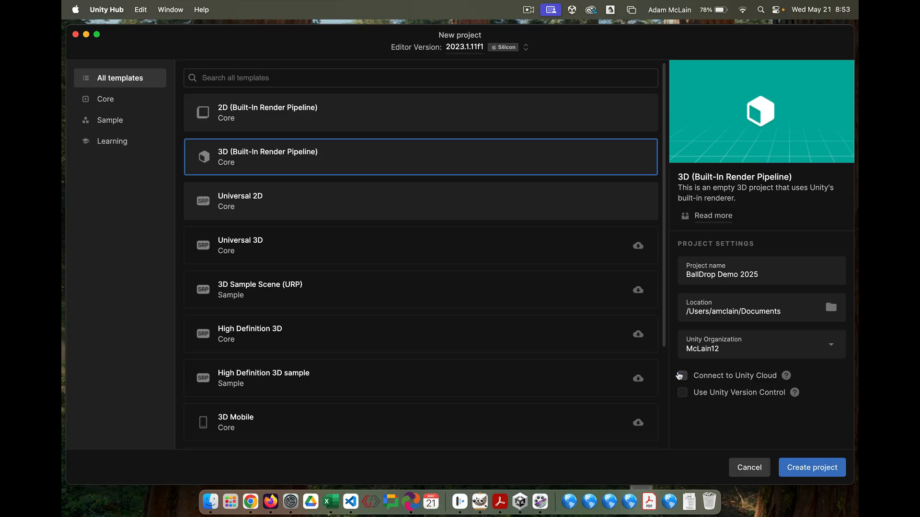
pyautogui.click(817, 468)
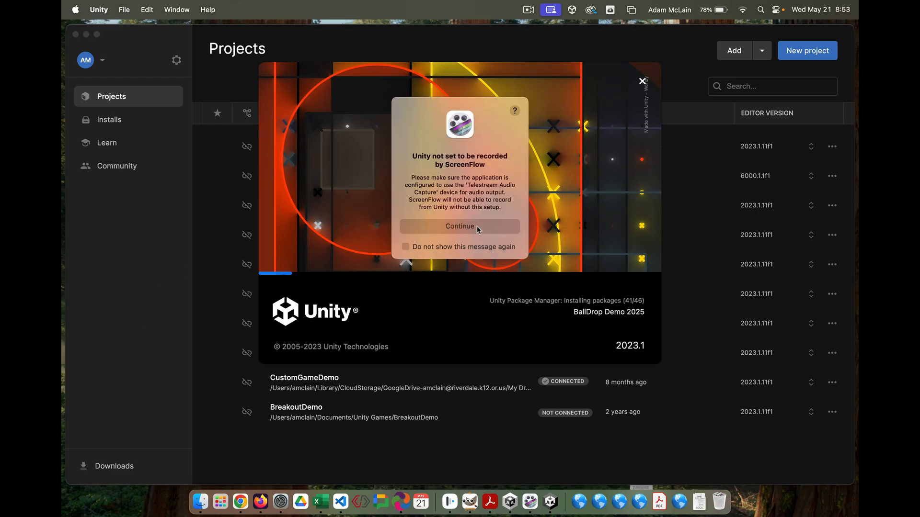
pyautogui.click(479, 229)
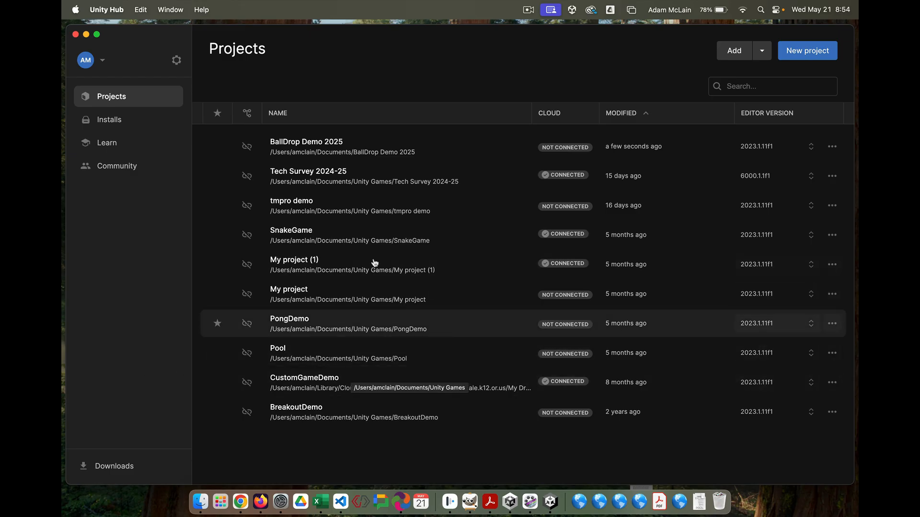
pyautogui.click(309, 146)
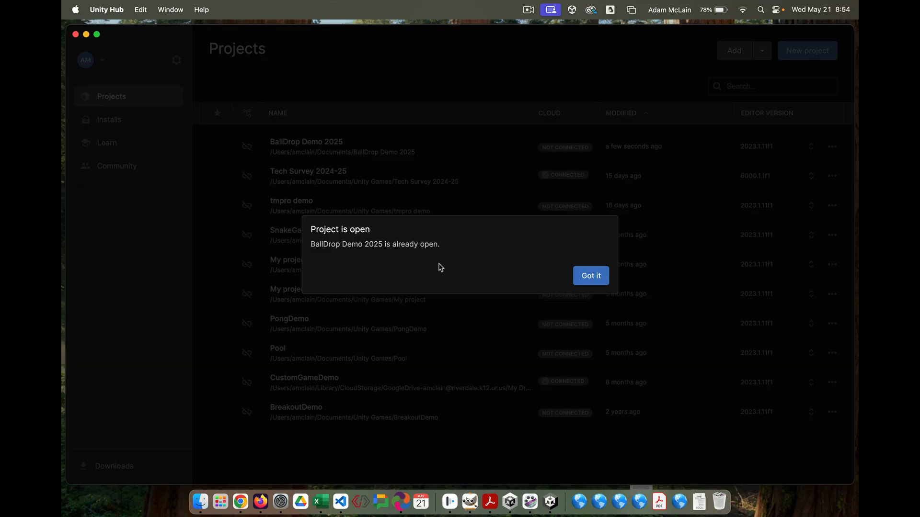
pyautogui.click(591, 276)
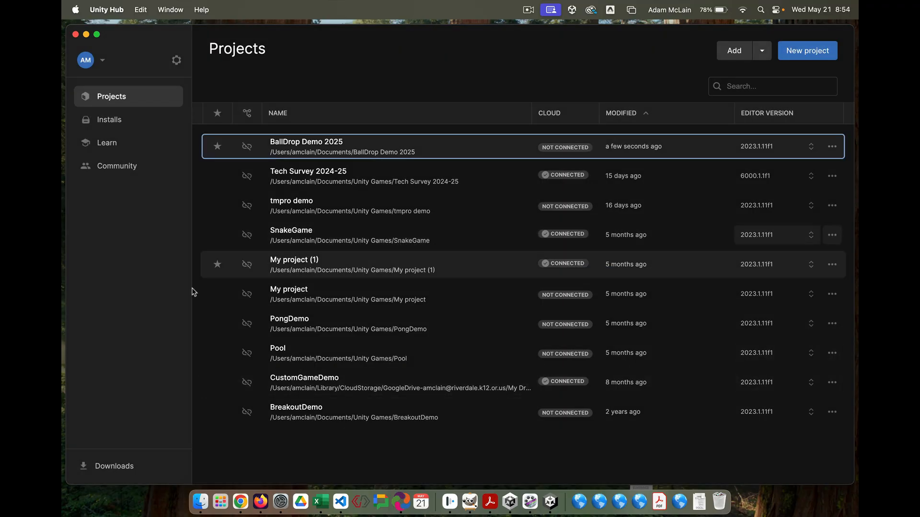
pyautogui.click(551, 501)
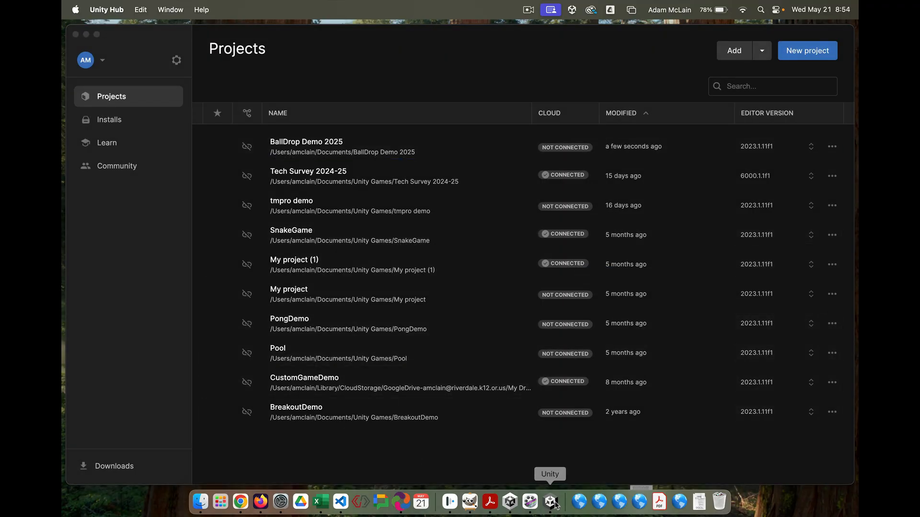
pyautogui.click(392, 46)
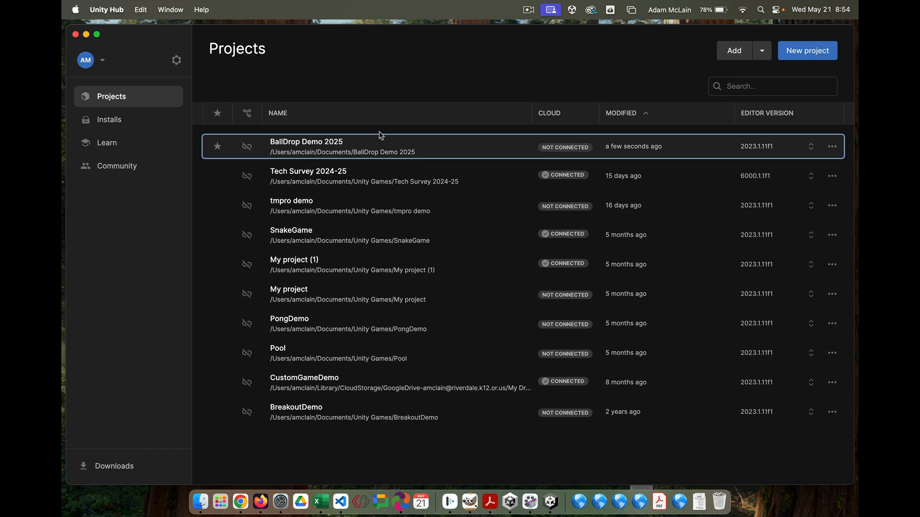
pyautogui.moveTo(367, 32); pyautogui.dragTo(341, 186)
pyautogui.click(529, 68)
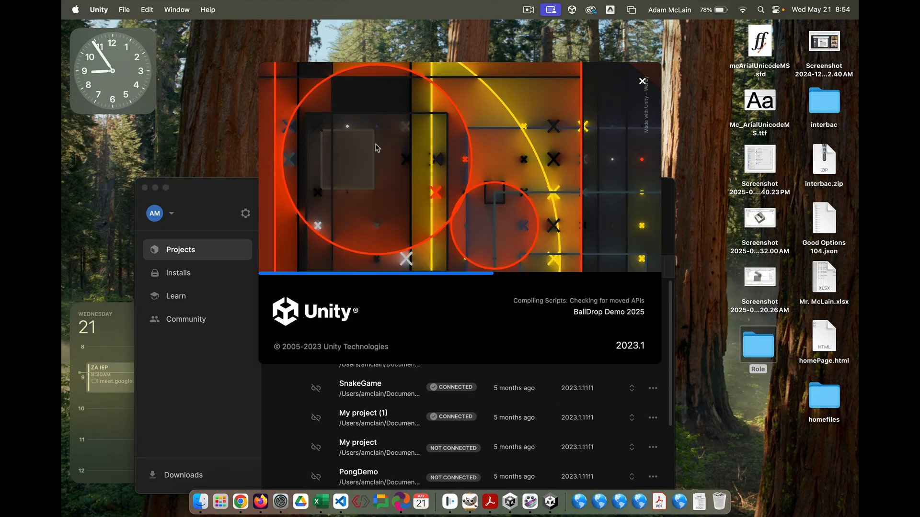
pyautogui.click(219, 197)
pyautogui.click(165, 188)
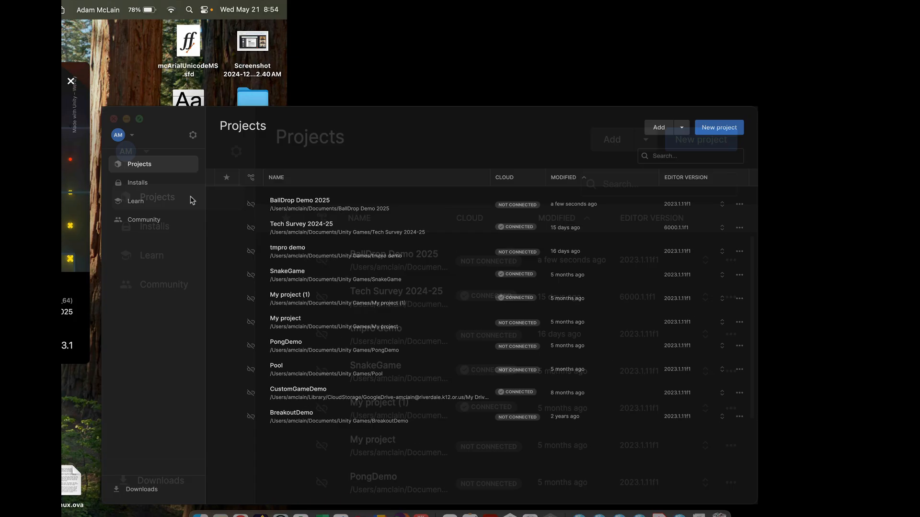
pyautogui.moveTo(196, 2)
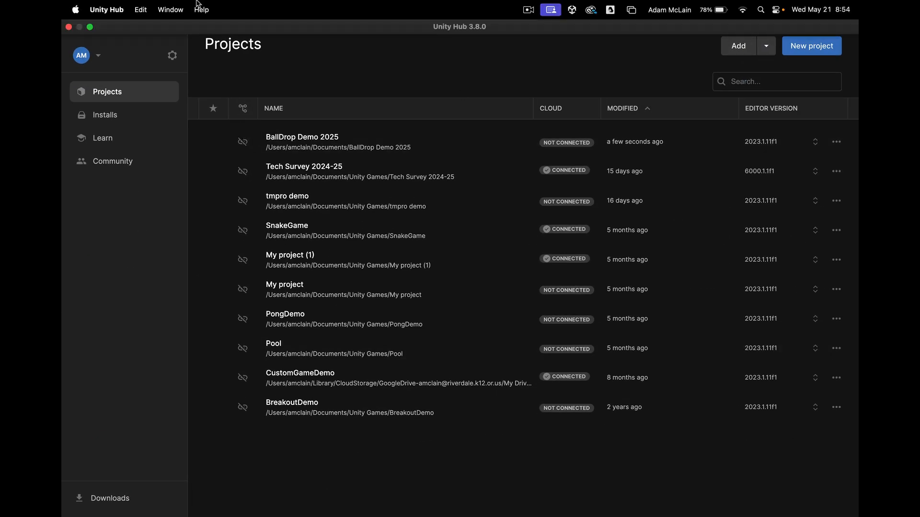
pyautogui.click(89, 27)
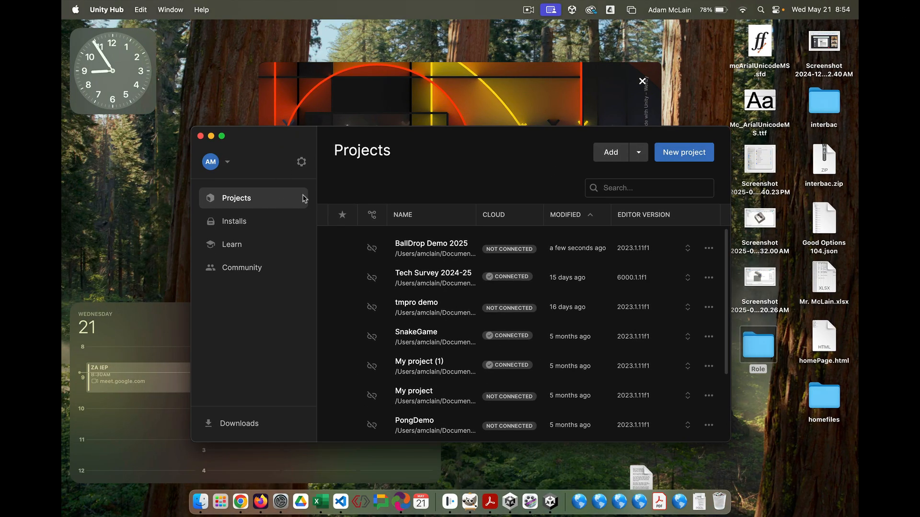
# Switch to the Unity editor and apply the Default window layout
pyautogui.click(550, 502)
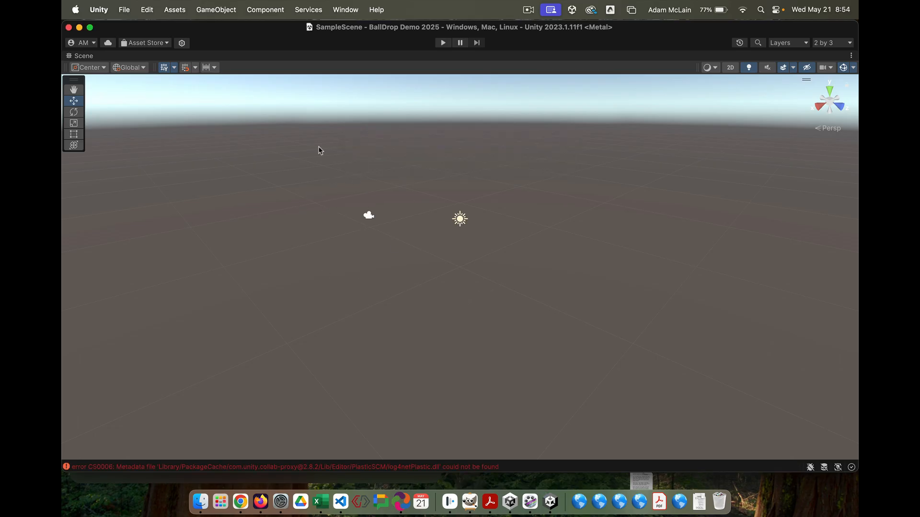
pyautogui.click(346, 10)
pyautogui.moveTo(353, 105)
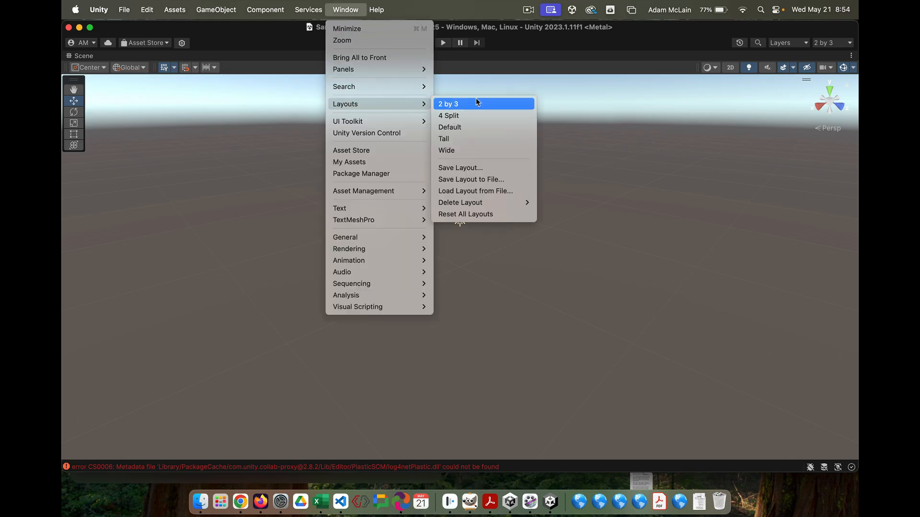
pyautogui.click(477, 127)
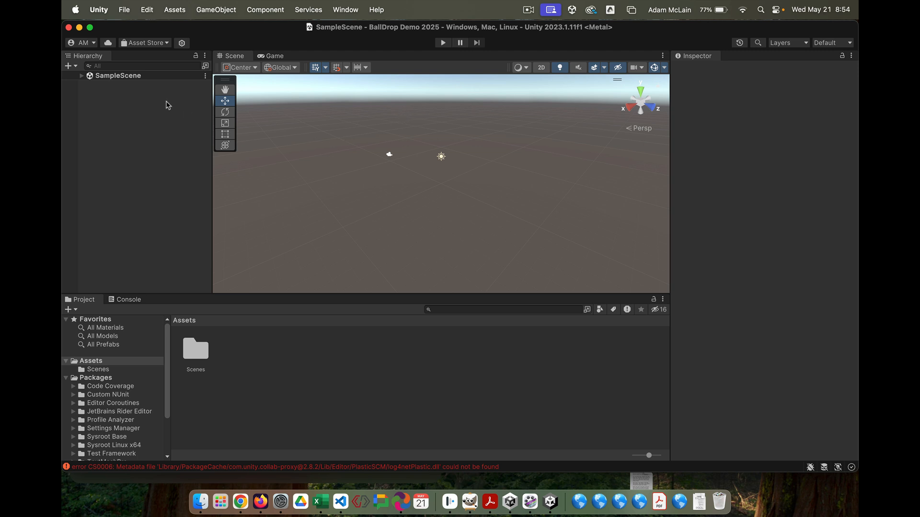
# Examine the objects in SampleScene, the Game view, and the Main Camera's properties
pyautogui.click(81, 76)
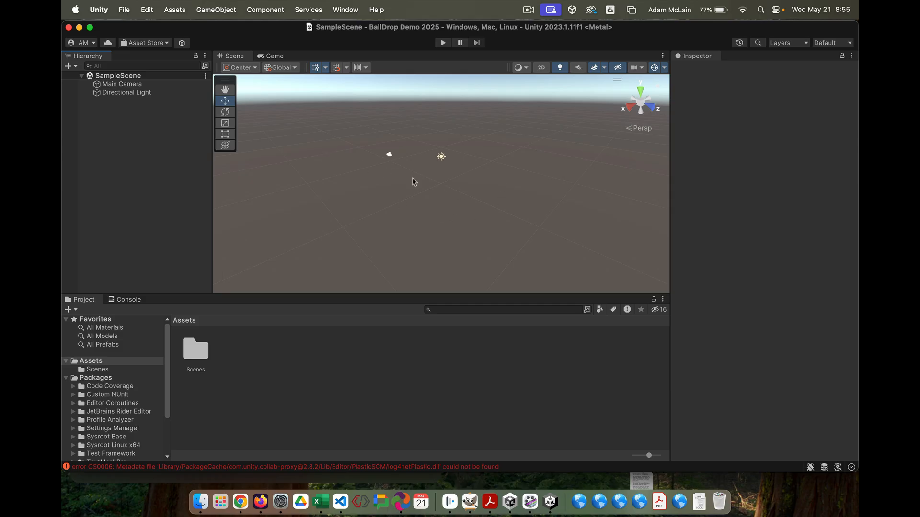
pyautogui.click(271, 56)
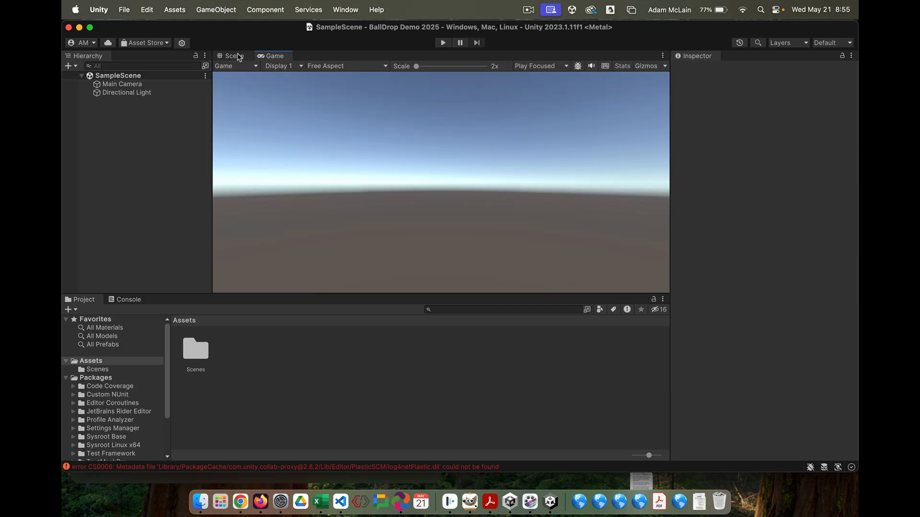
pyautogui.click(229, 56)
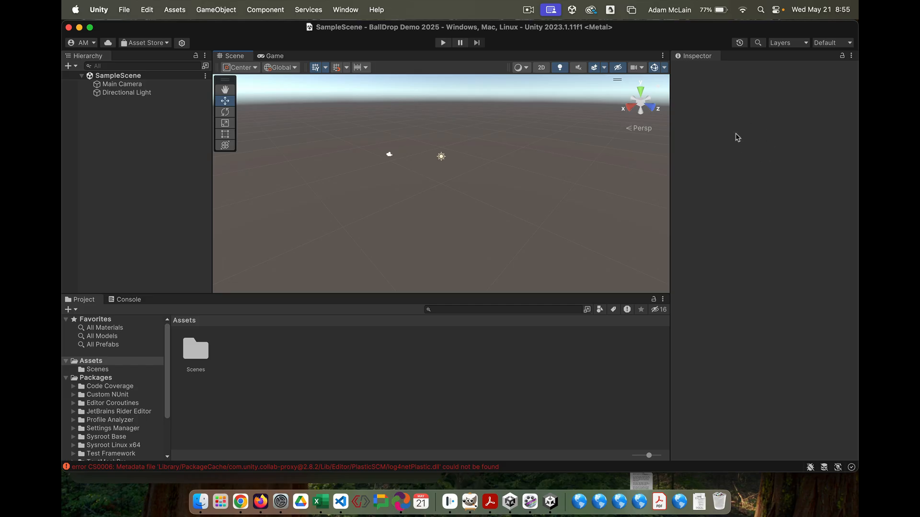
pyautogui.click(127, 86)
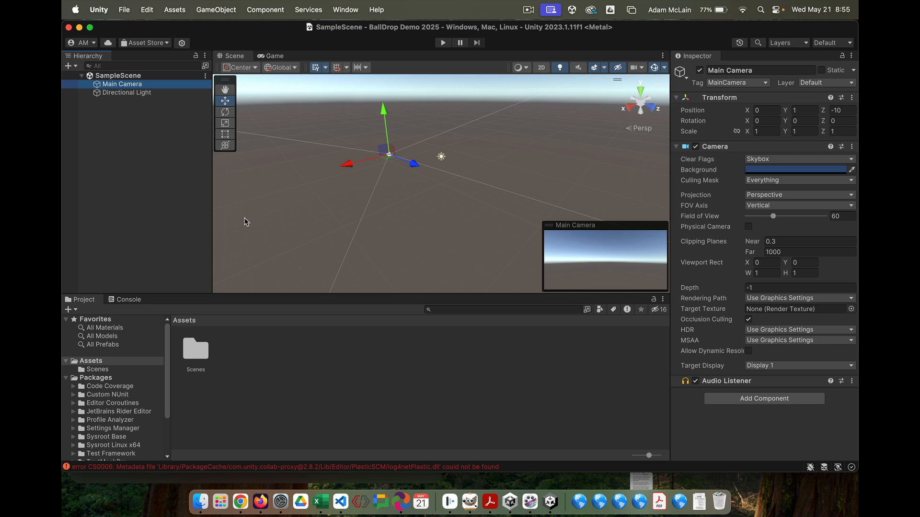
pyautogui.click(146, 204)
# Check the console for errors, then quit the editor and reopen the BallDrop Demo 2025 project from Unity Hub
pyautogui.click(130, 300)
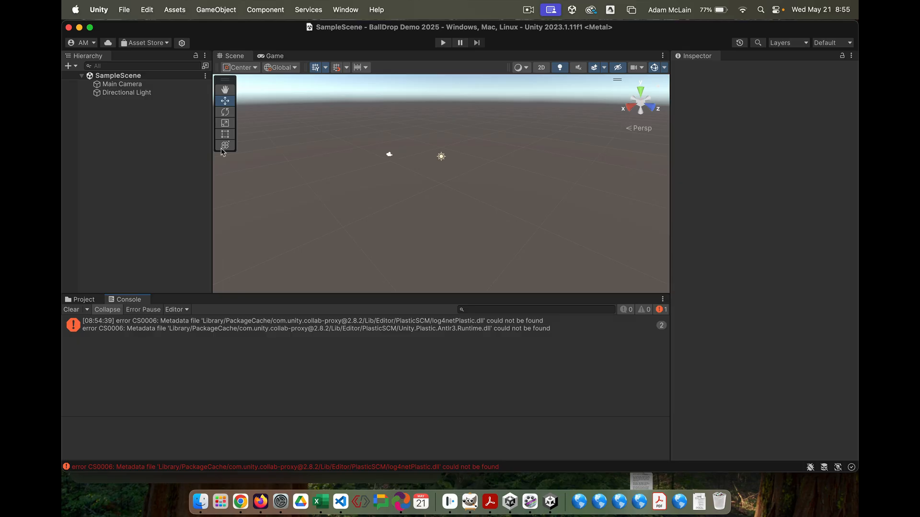
pyautogui.press('super+q')
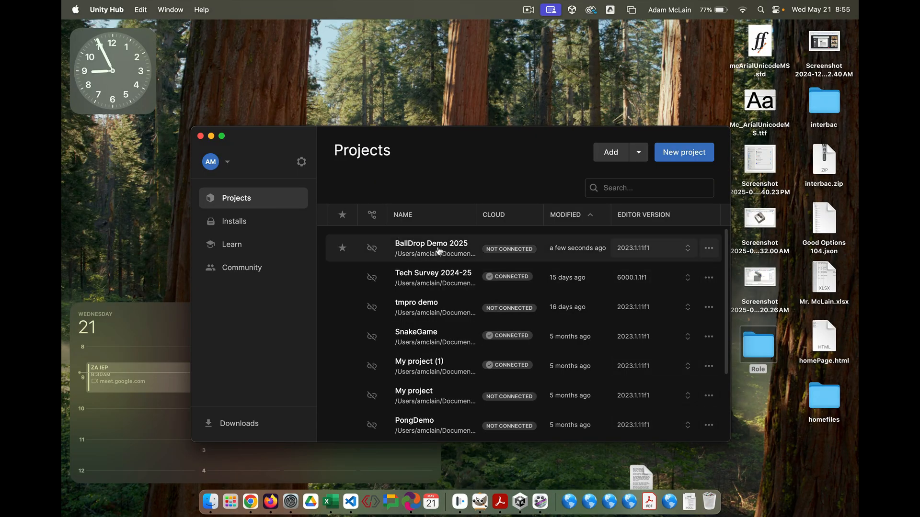
pyautogui.click(438, 249)
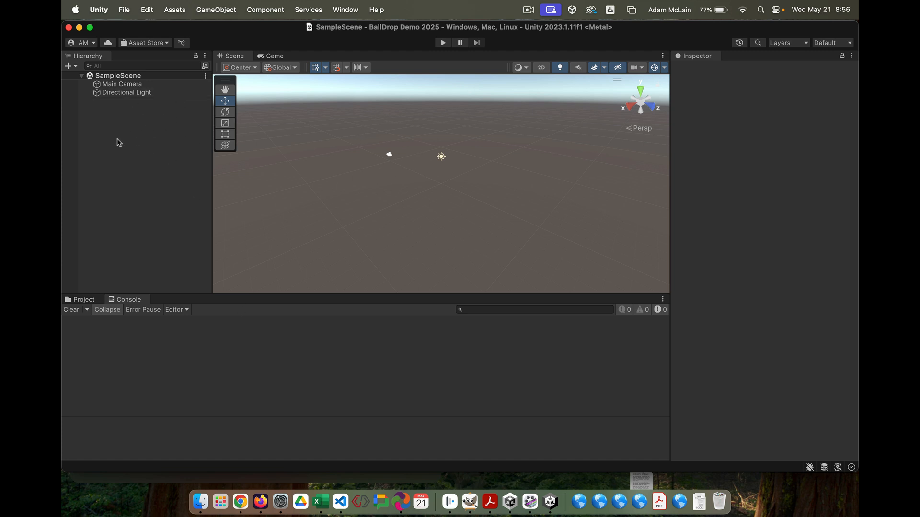
# Add a 3D cube to SampleScene
pyautogui.click(68, 66)
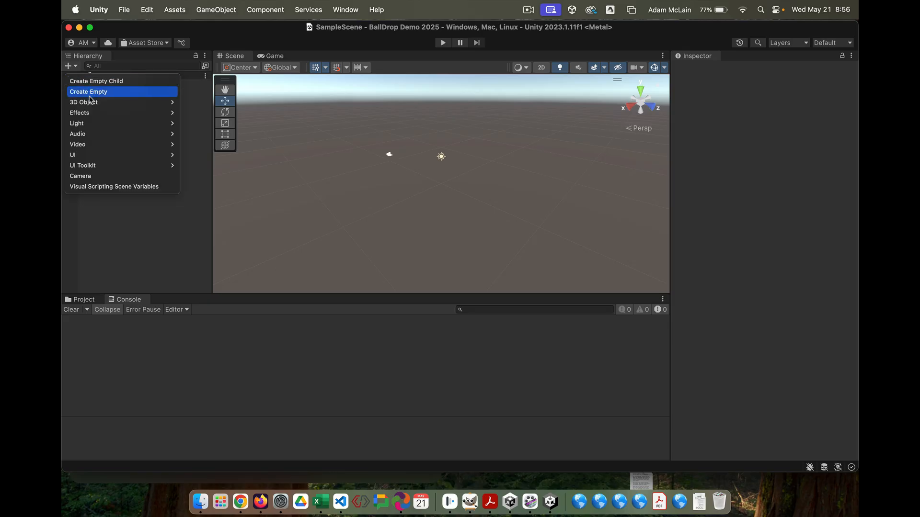
pyautogui.moveTo(91, 102)
pyautogui.click(212, 106)
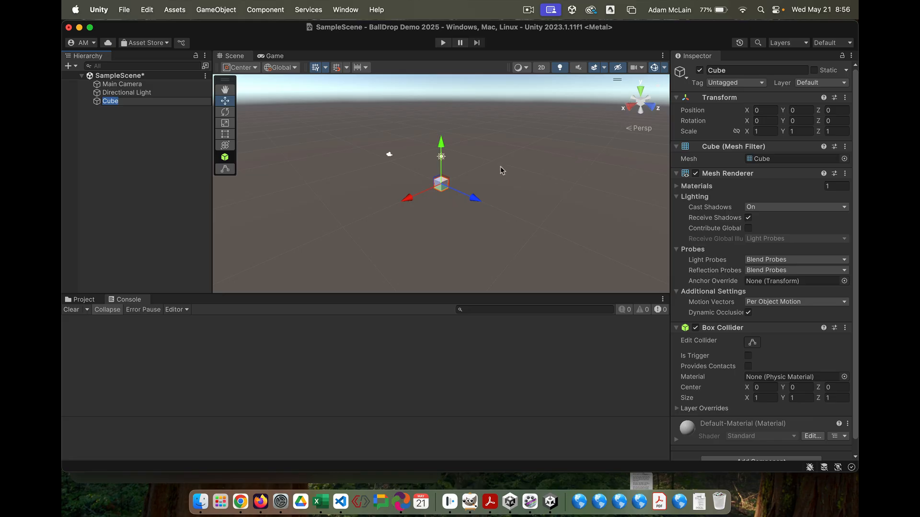
# Examine the cube and its surroundings from several angles in the Scene view
pyautogui.moveTo(499, 167)
pyautogui.mouseDown(button='right')
pyautogui.moveTo(430, 168)
pyautogui.moveTo(553, 165)
pyautogui.moveTo(447, 212)
pyautogui.moveTo(472, 195)
pyautogui.moveTo(497, 213)
pyautogui.moveTo(449, 159)
pyautogui.moveTo(460, 214)
pyautogui.moveTo(419, 175)
pyautogui.moveTo(500, 182)
pyautogui.moveTo(477, 178)
pyautogui.moveTo(496, 170)
pyautogui.mouseUp(button='right')
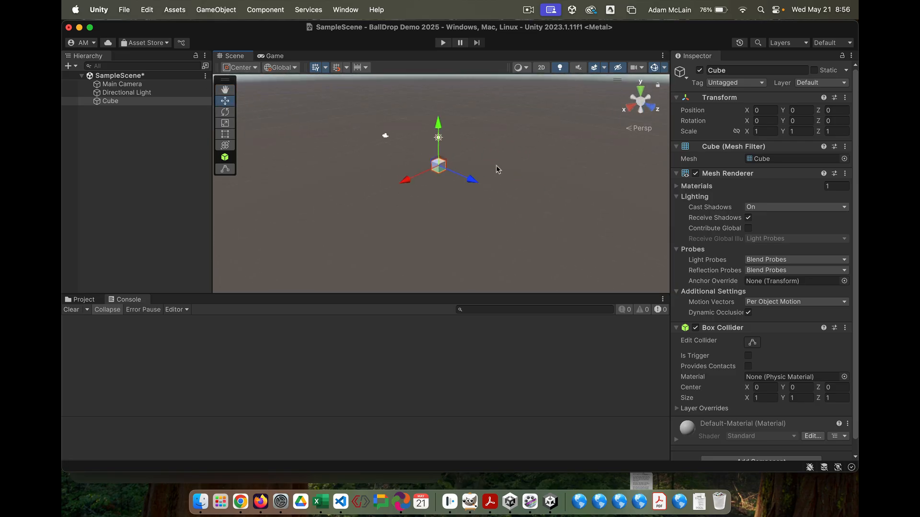
pyautogui.moveTo(496, 169); pyautogui.dragTo(513, 153, button='middle')
pyautogui.moveTo(435, 180); pyautogui.dragTo(542, 169)
pyautogui.moveTo(542, 169); pyautogui.dragTo(509, 169, button='middle')
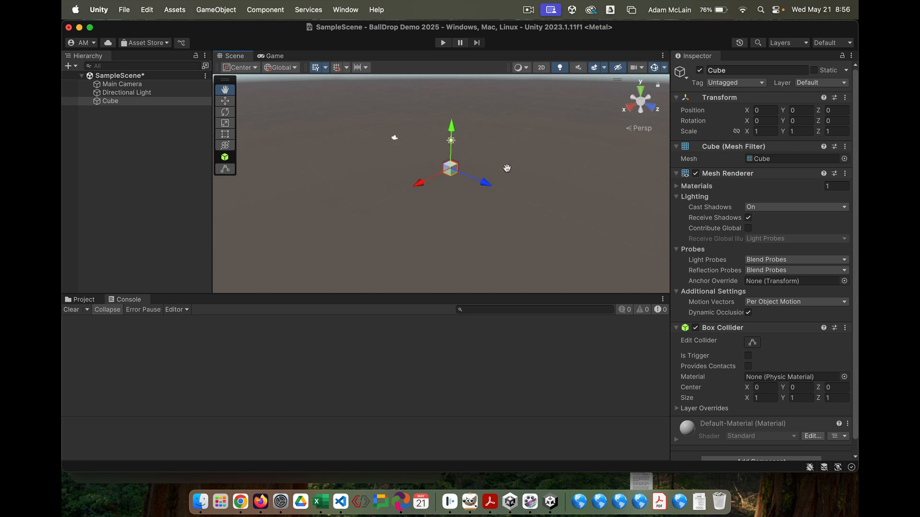
pyautogui.moveTo(445, 186); pyautogui.dragTo(507, 182, button='right')
pyautogui.moveTo(397, 190); pyautogui.dragTo(497, 179, button='middle')
pyautogui.moveTo(407, 185); pyautogui.dragTo(450, 179, button='right')
pyautogui.moveTo(439, 193); pyautogui.dragTo(486, 179, button='middle')
pyautogui.moveTo(487, 179); pyautogui.dragTo(411, 162, button='right')
pyautogui.moveTo(544, 191); pyautogui.dragTo(460, 173, button='middle')
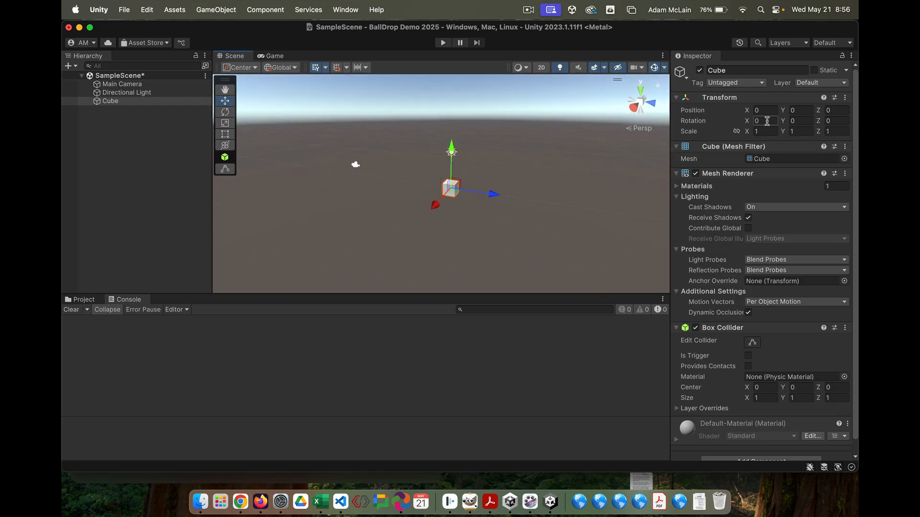
# Set the cube's X and Z scale to 20 and rename it Ground
pyautogui.click(751, 132)
pyautogui.write('20')
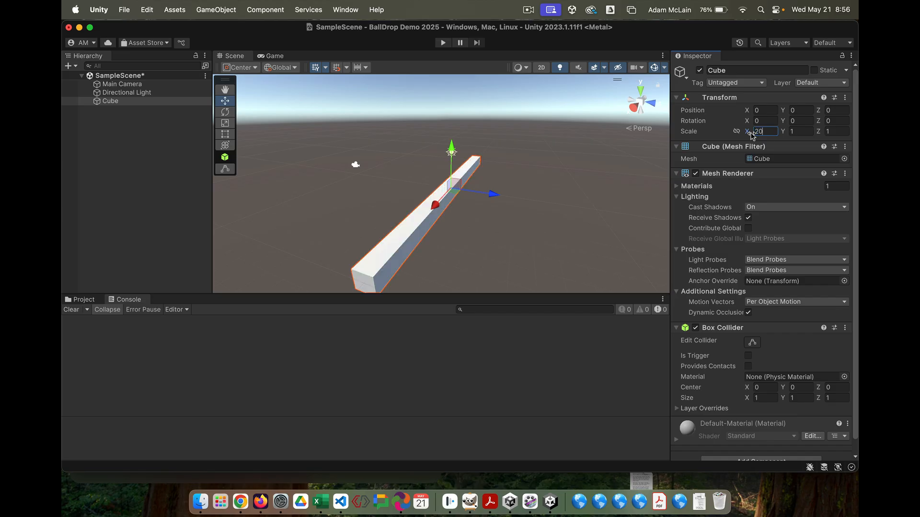
pyautogui.press('Tab')
pyautogui.press('Tab')
pyautogui.write('20')
pyautogui.press('Tab')
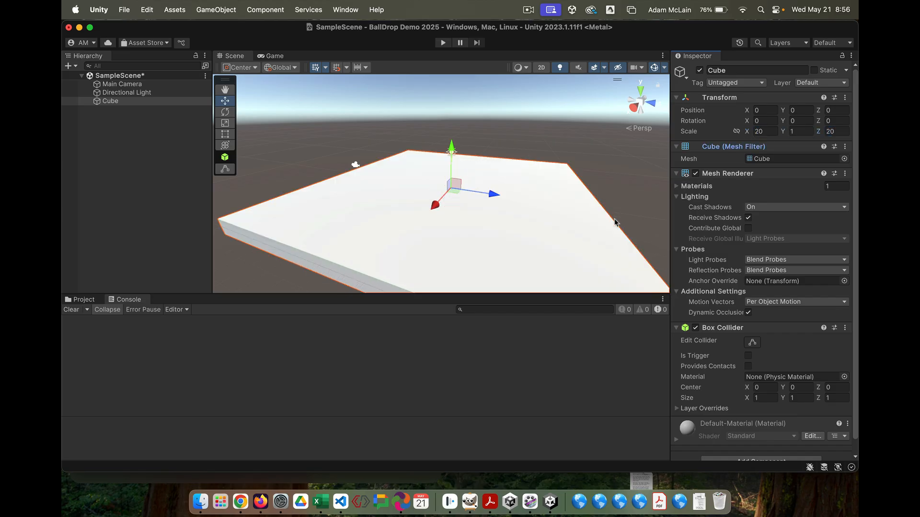
pyautogui.click(732, 69)
pyautogui.write('Ground')
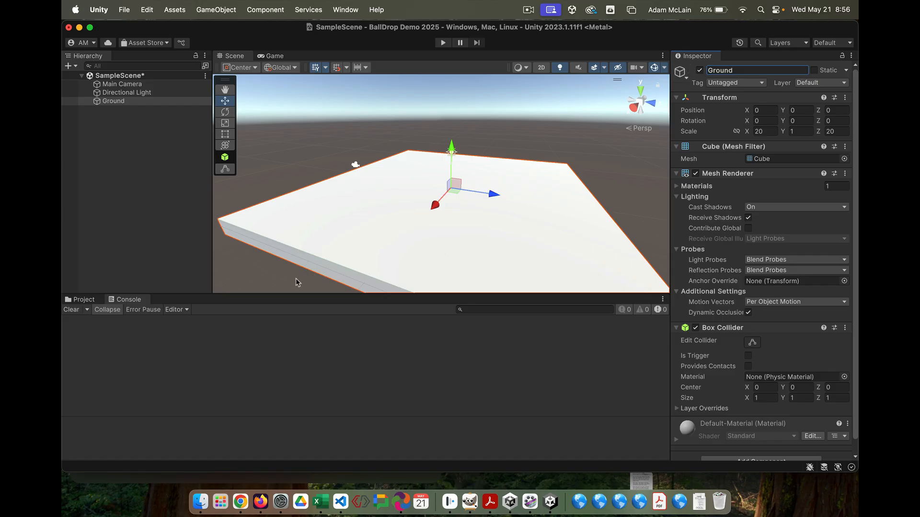
# Create a new material named GroundMaterial in the project's Assets folder
pyautogui.click(83, 300)
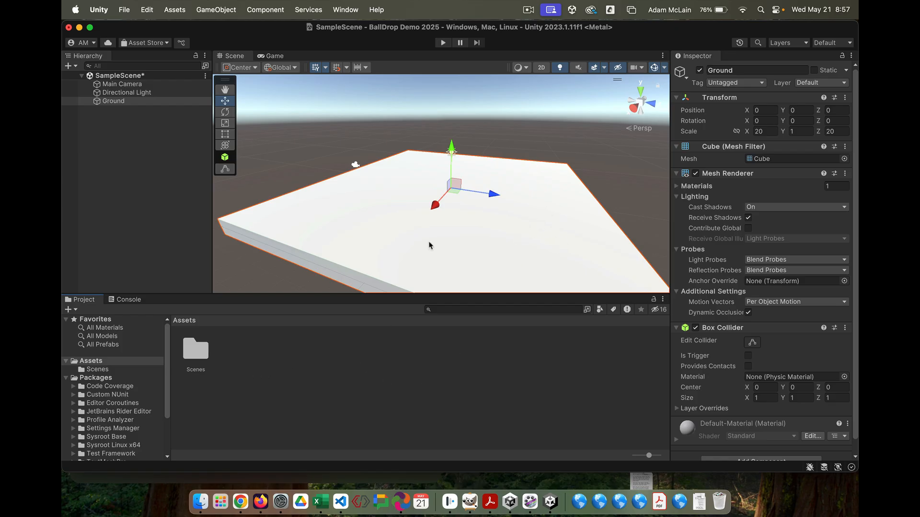
pyautogui.click(69, 310)
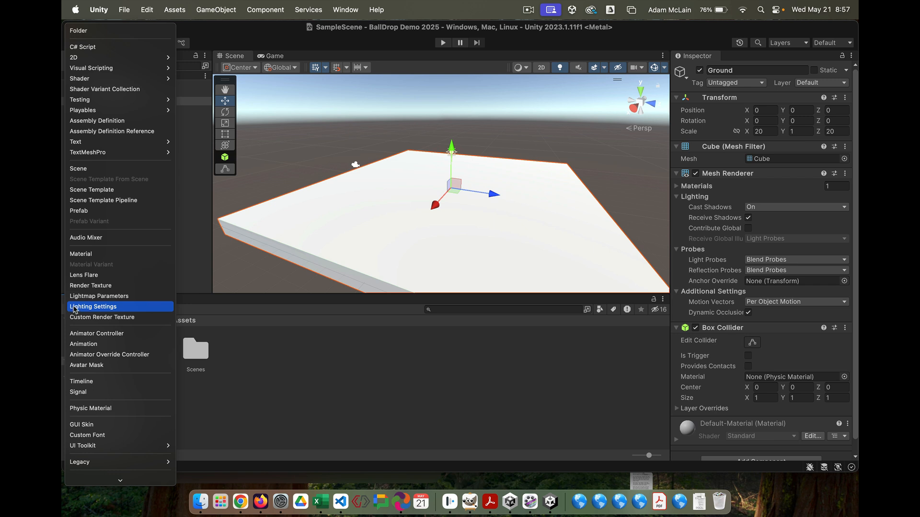
pyautogui.click(73, 254)
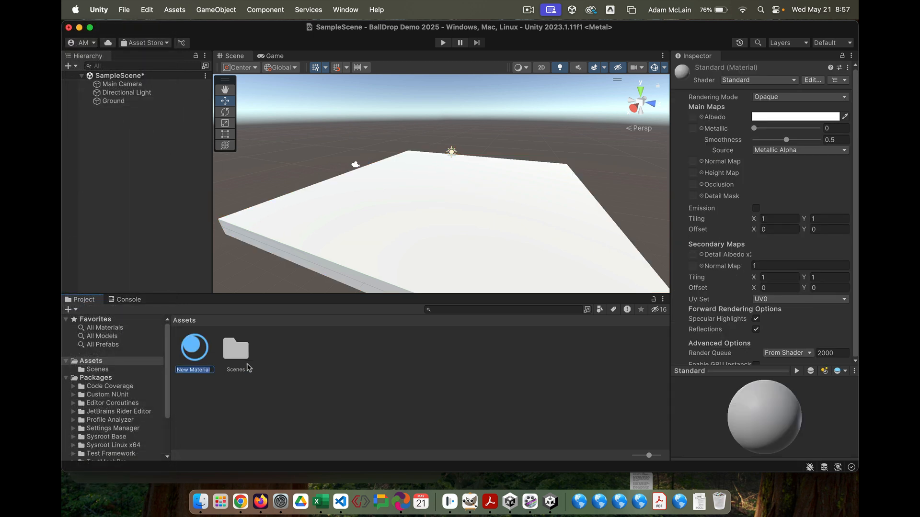
pyautogui.write('GroundMaterial')
pyautogui.press('Return')
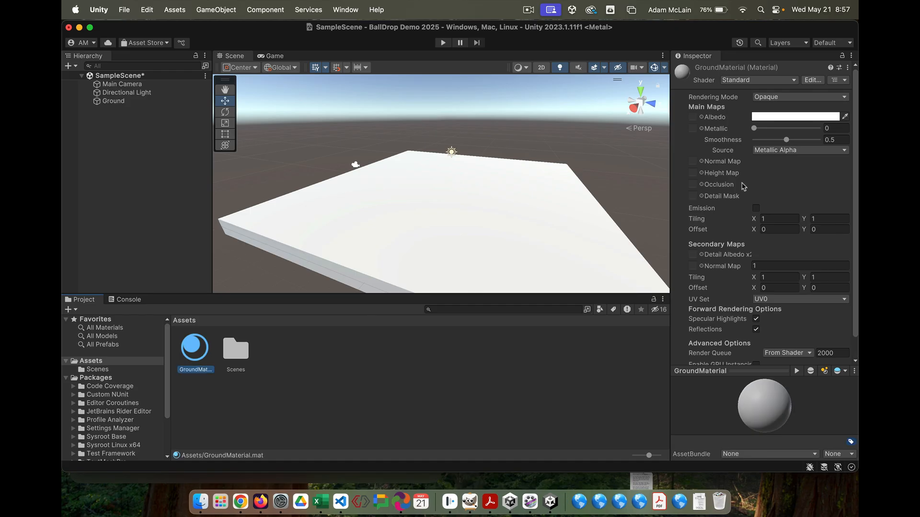
# Set GroundMaterial's albedo to orange-brown D28149 and apply the material to the Ground object
pyautogui.click(779, 120)
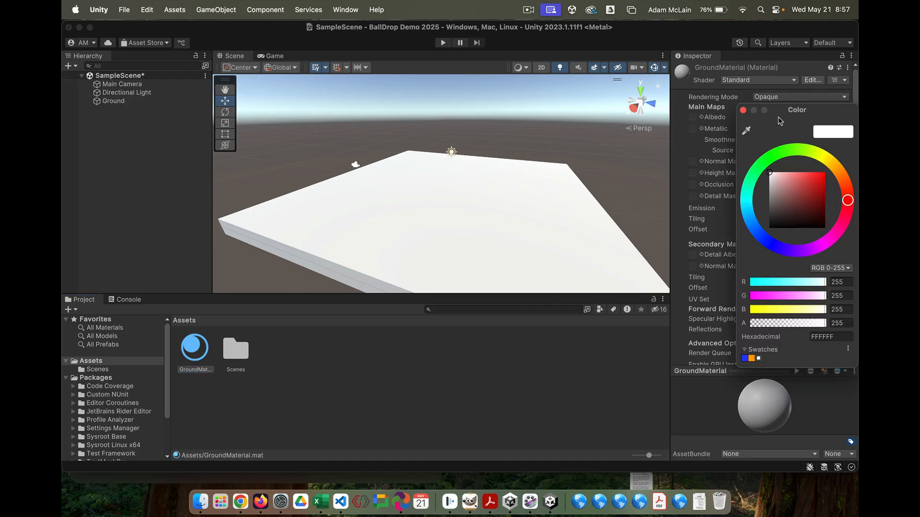
pyautogui.moveTo(819, 178)
pyautogui.mouseDown()
pyautogui.moveTo(803, 181)
pyautogui.moveTo(844, 184)
pyautogui.moveTo(806, 183)
pyautogui.mouseUp()
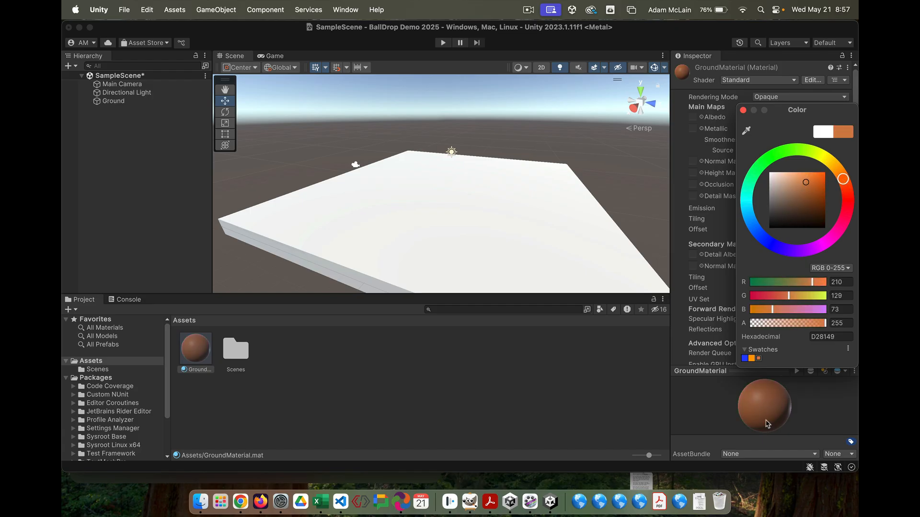
pyautogui.click(743, 110)
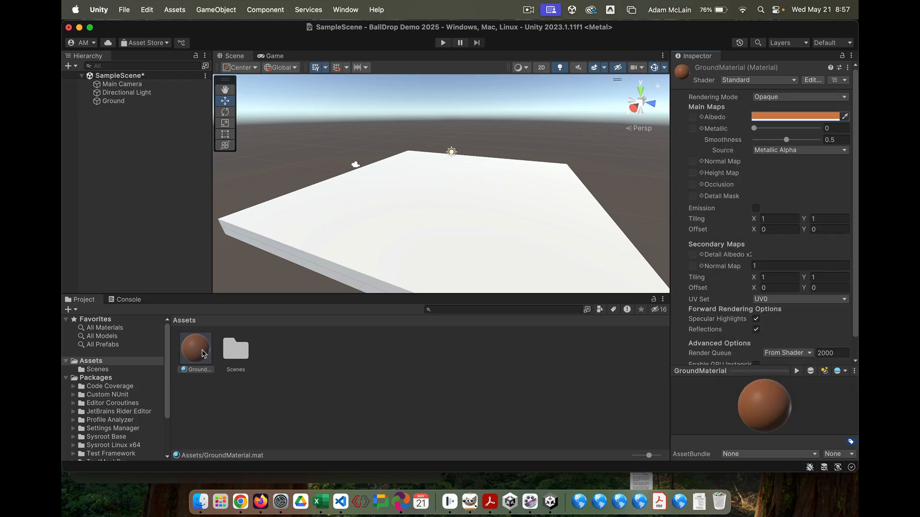
pyautogui.moveTo(192, 356); pyautogui.dragTo(353, 258)
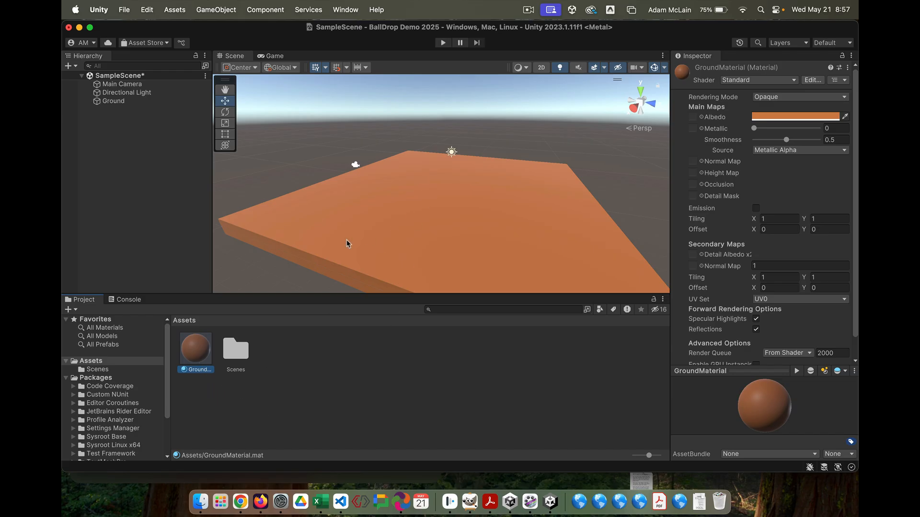
# Add a 3D sphere to SampleScene and name it Sphere
pyautogui.click(69, 66)
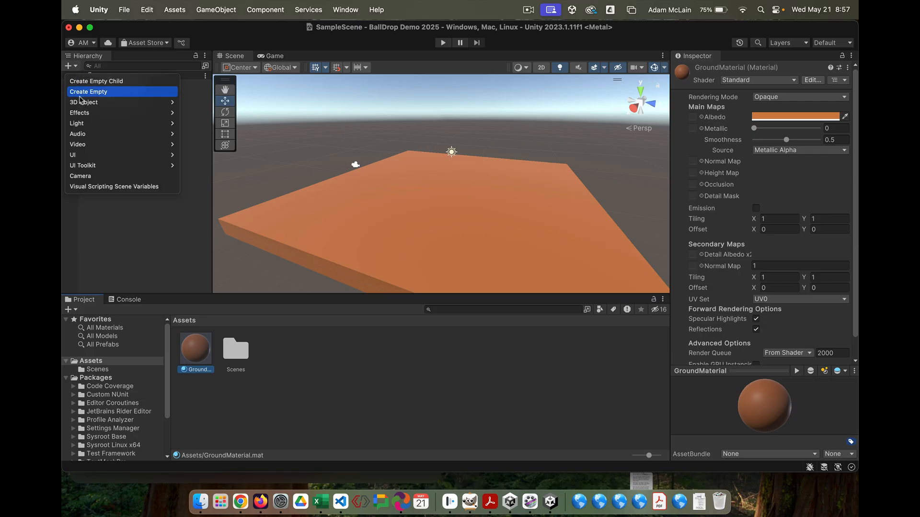
pyautogui.moveTo(82, 126)
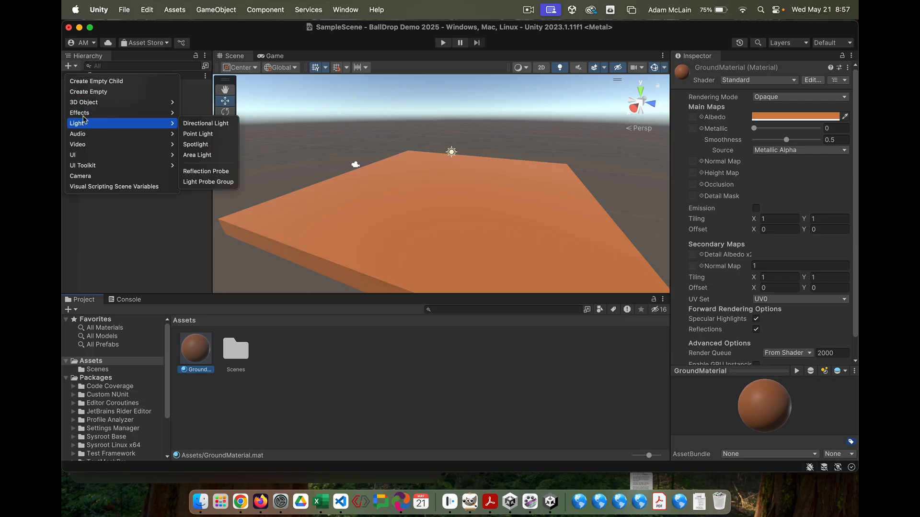
pyautogui.moveTo(160, 103)
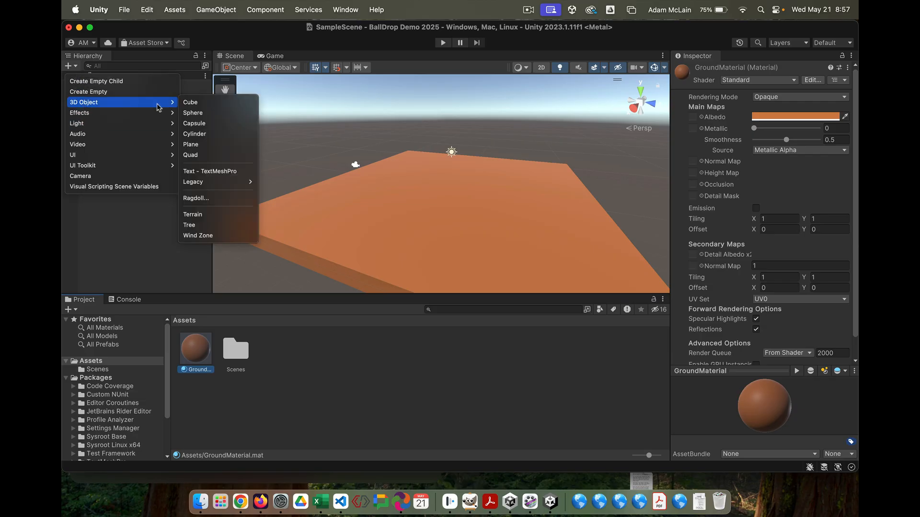
pyautogui.click(194, 113)
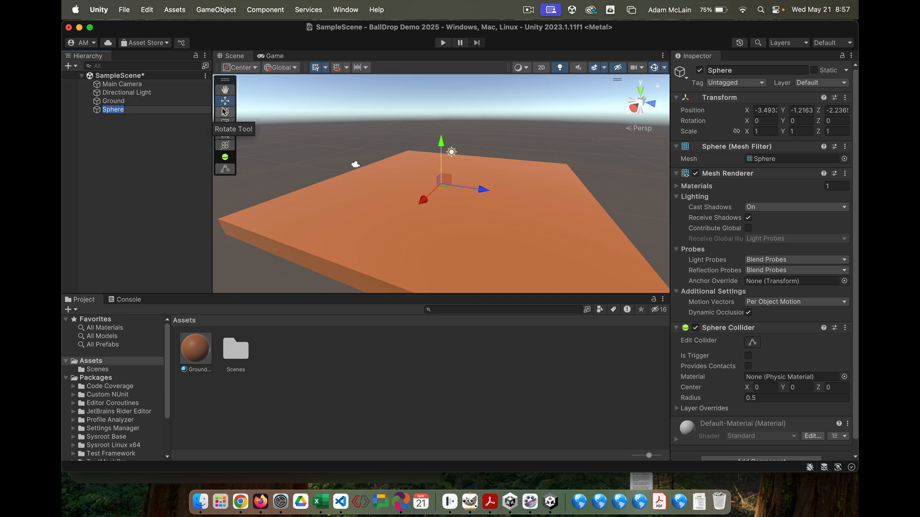
pyautogui.write('q')
pyautogui.click(309, 126)
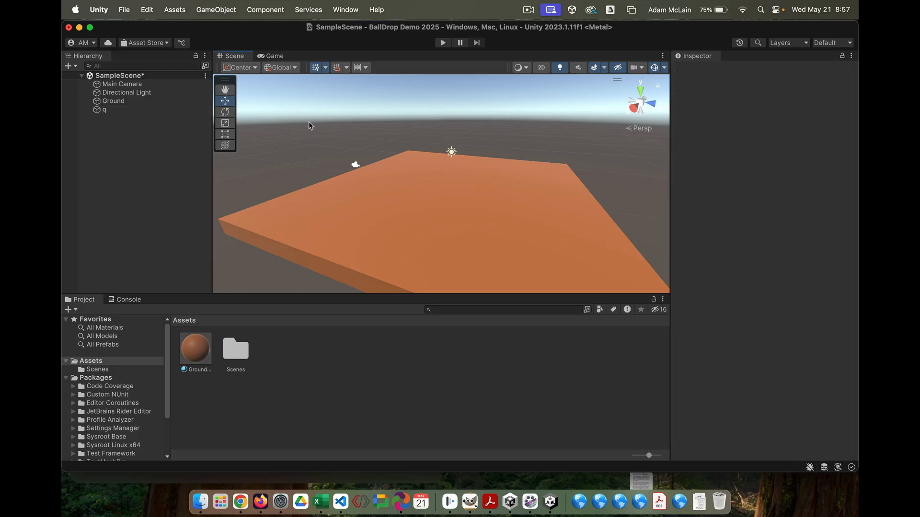
pyautogui.click(109, 112)
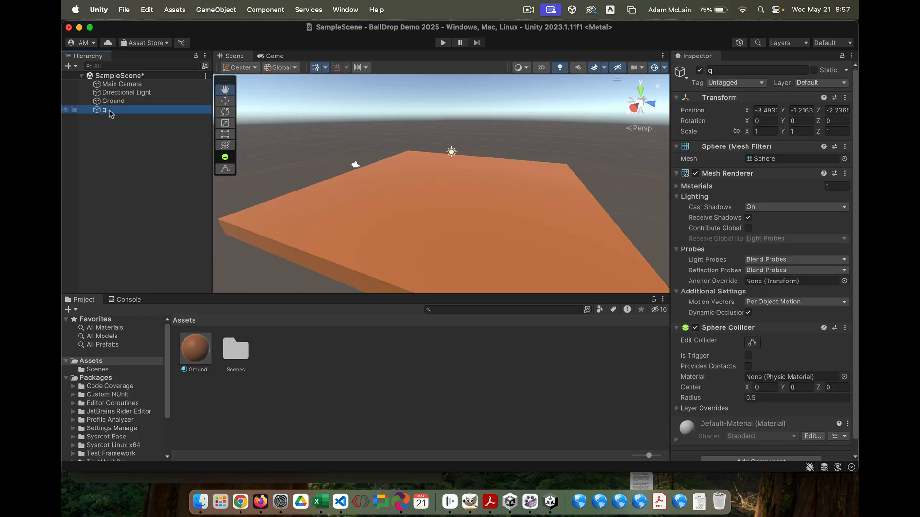
pyautogui.click(110, 111)
pyautogui.write('Sph')
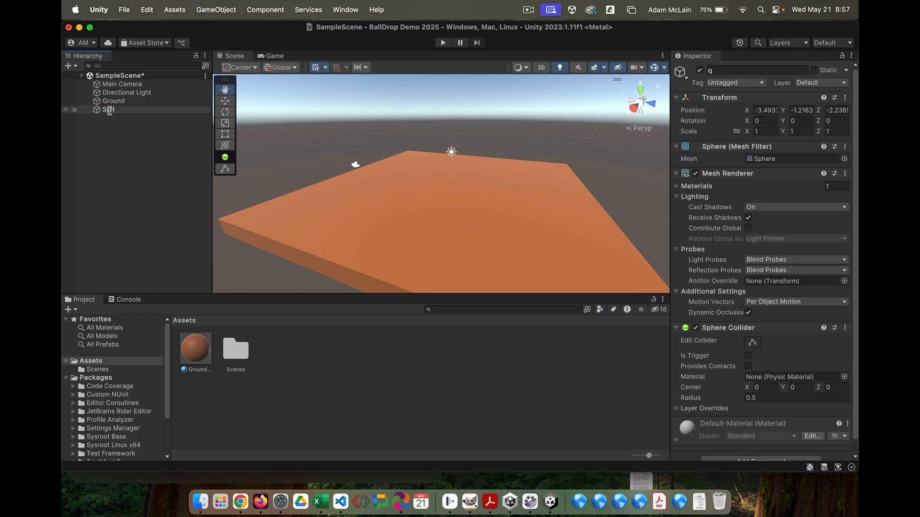
pyautogui.write('ere')
pyautogui.press('Return')
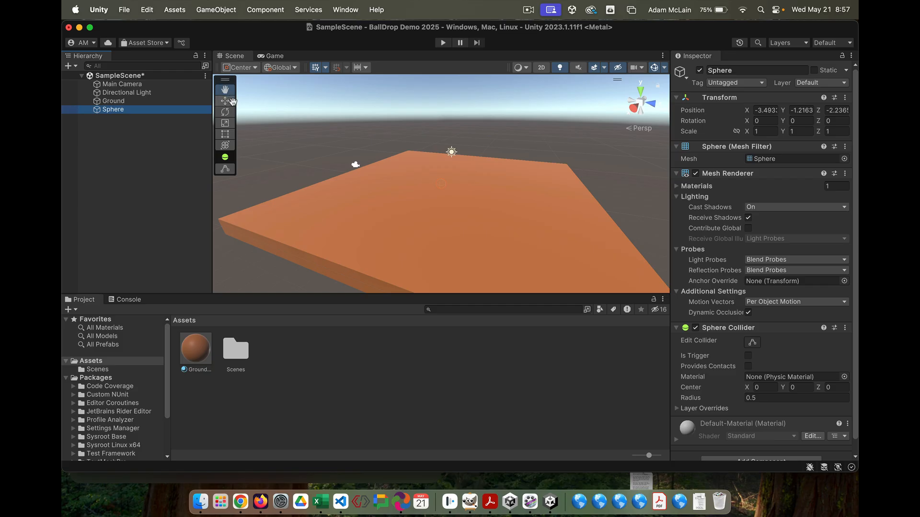
# Move the sphere above the ground platform, to about Y 5.04 and Z -1.7
pyautogui.click(260, 102)
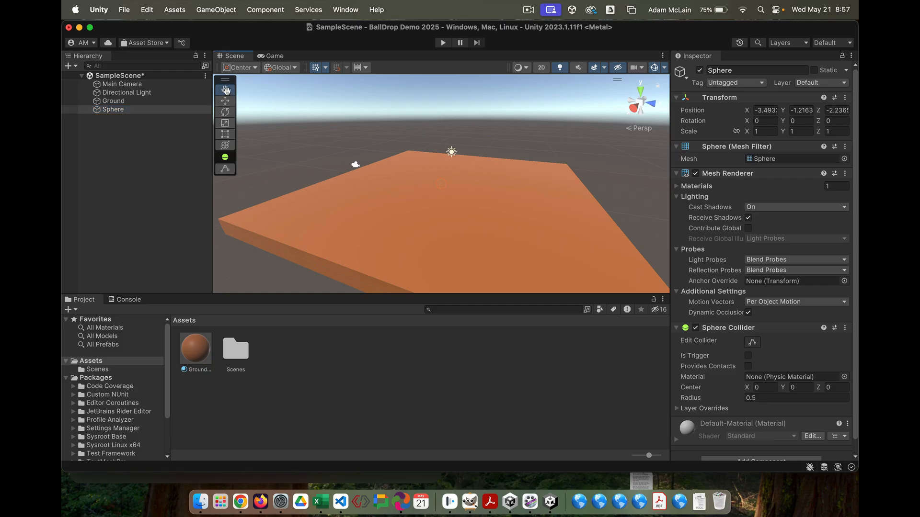
pyautogui.moveTo(353, 211); pyautogui.dragTo(365, 197)
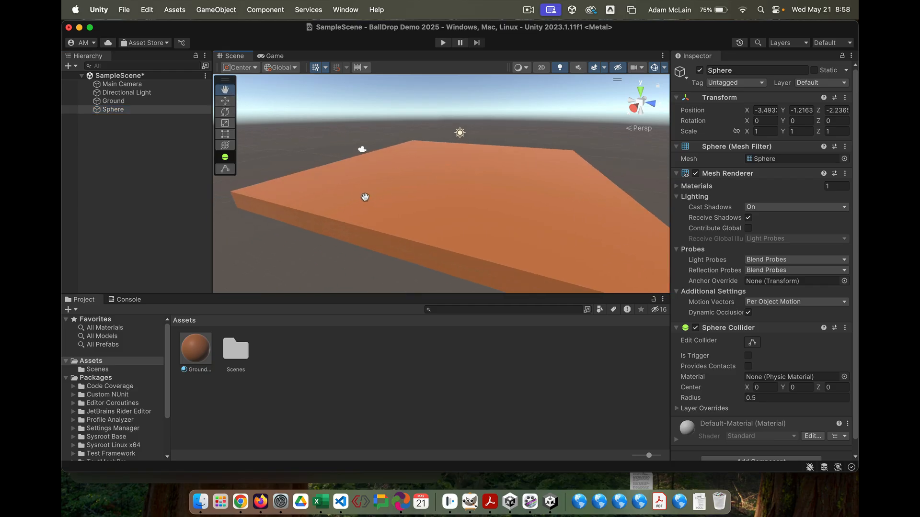
pyautogui.click(224, 101)
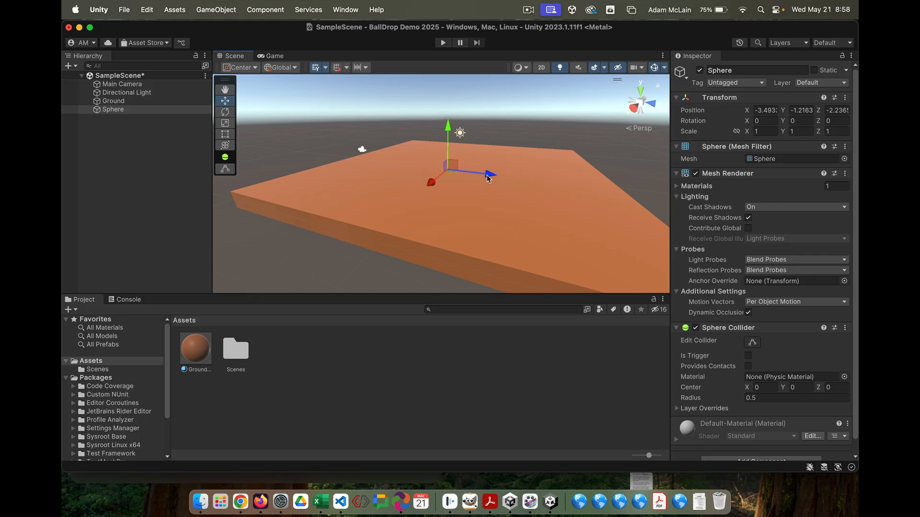
pyautogui.moveTo(490, 179); pyautogui.dragTo(463, 167)
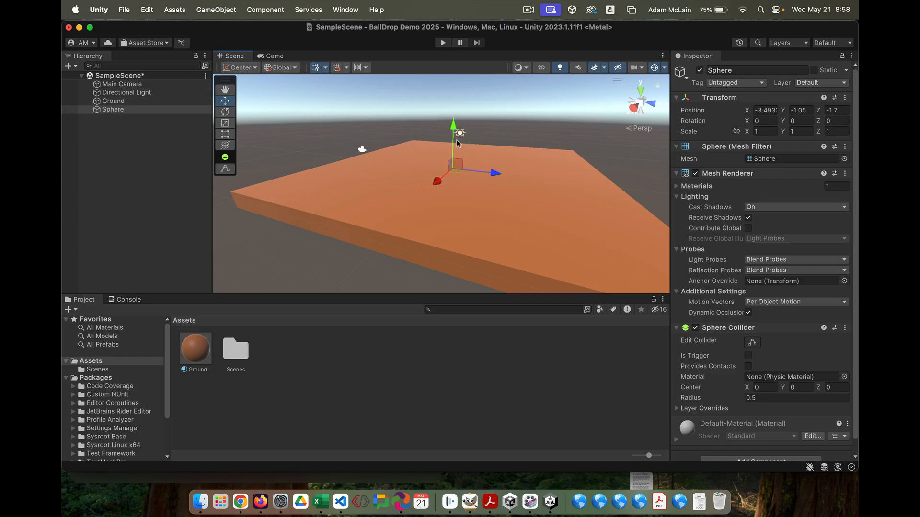
pyautogui.moveTo(454, 133); pyautogui.dragTo(453, 94)
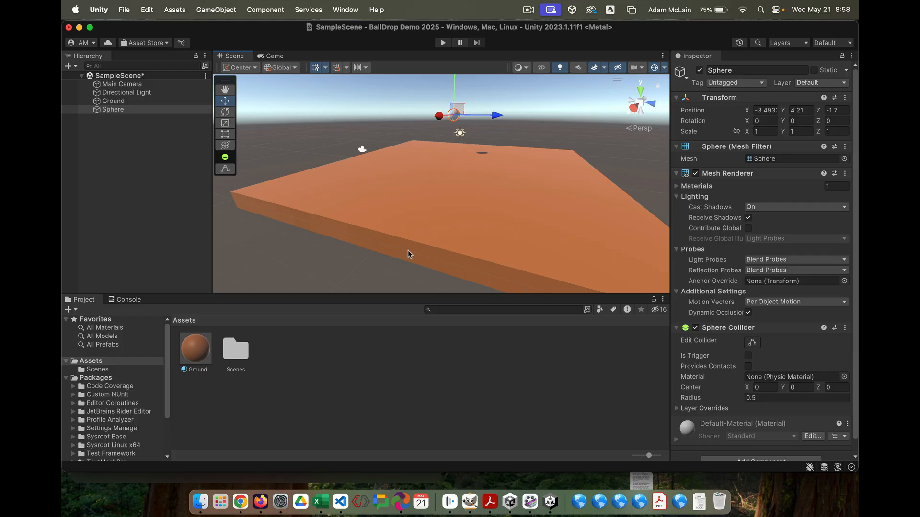
pyautogui.scroll(3, 462, 186)
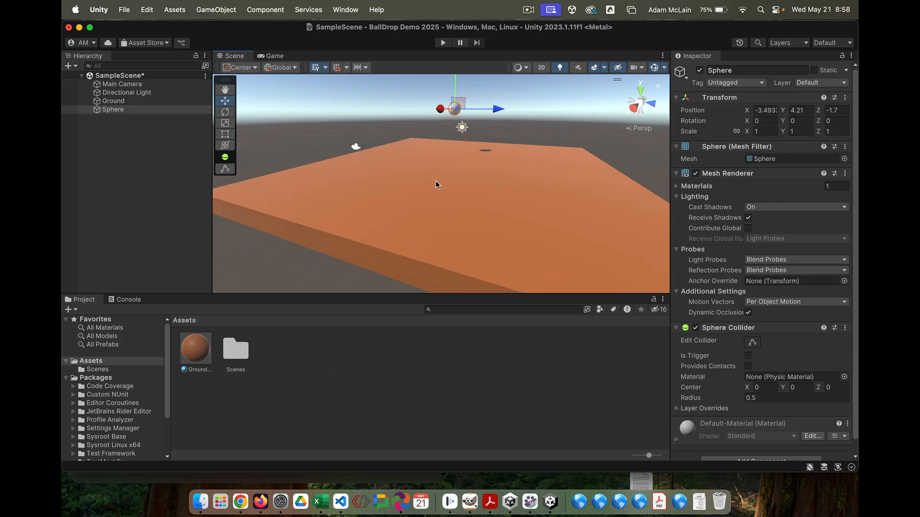
pyautogui.moveTo(436, 185); pyautogui.dragTo(425, 216, button='middle')
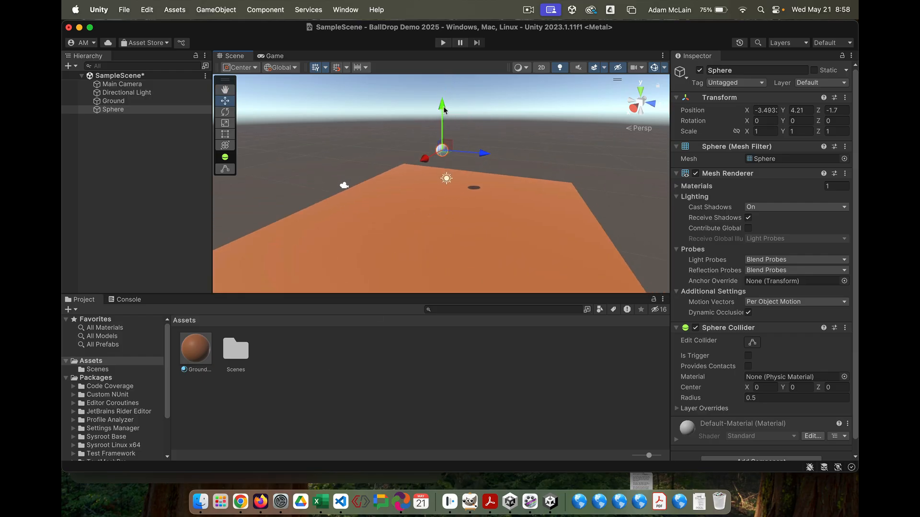
pyautogui.moveTo(443, 106); pyautogui.dragTo(443, 97)
pyautogui.rightClick(301, 373)
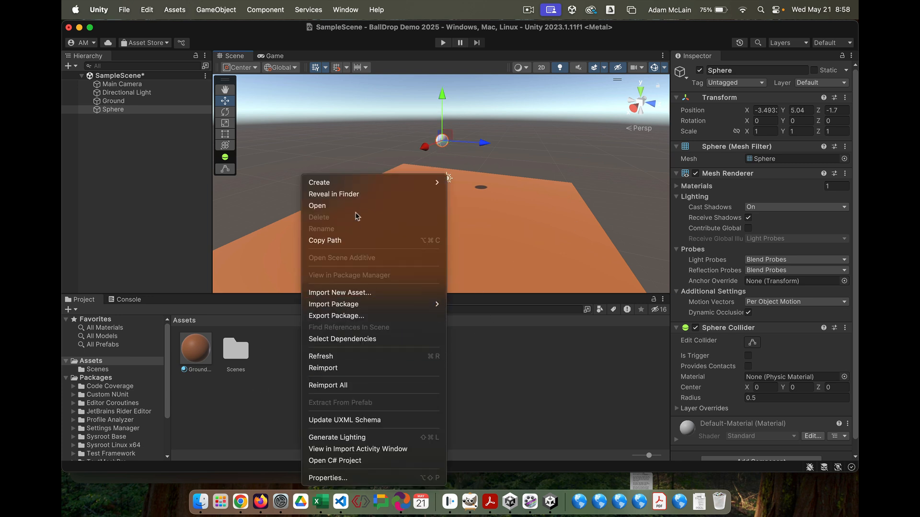
pyautogui.moveTo(342, 181)
pyautogui.click(247, 407)
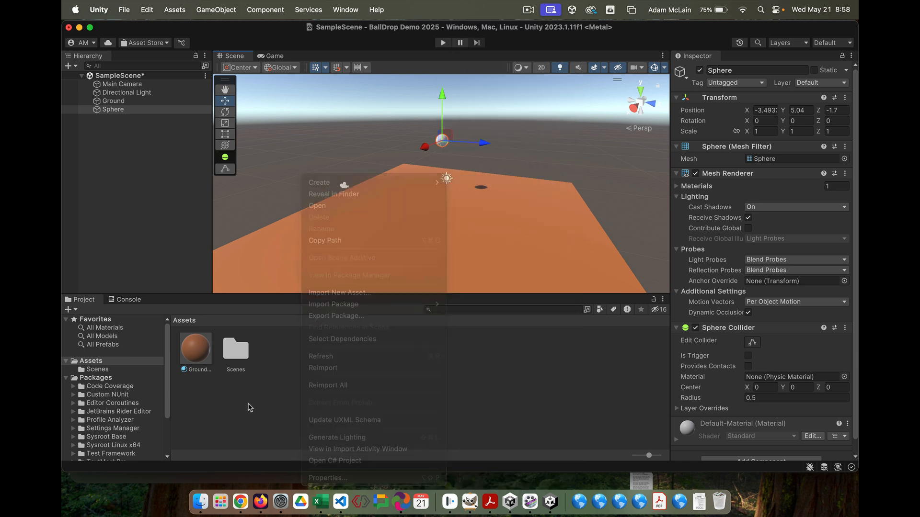
# Create a second material in Assets, keeping its default name, and set its albedo to bright red
pyautogui.click(69, 309)
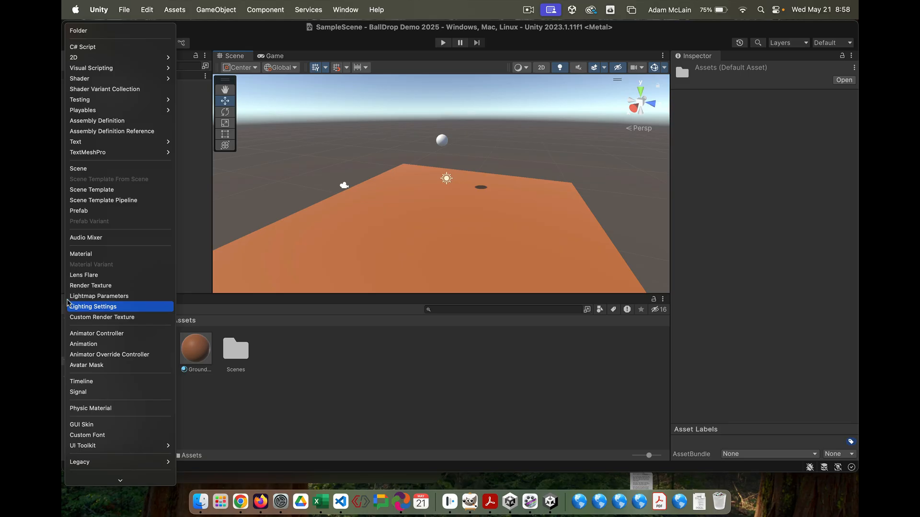
pyautogui.click(81, 254)
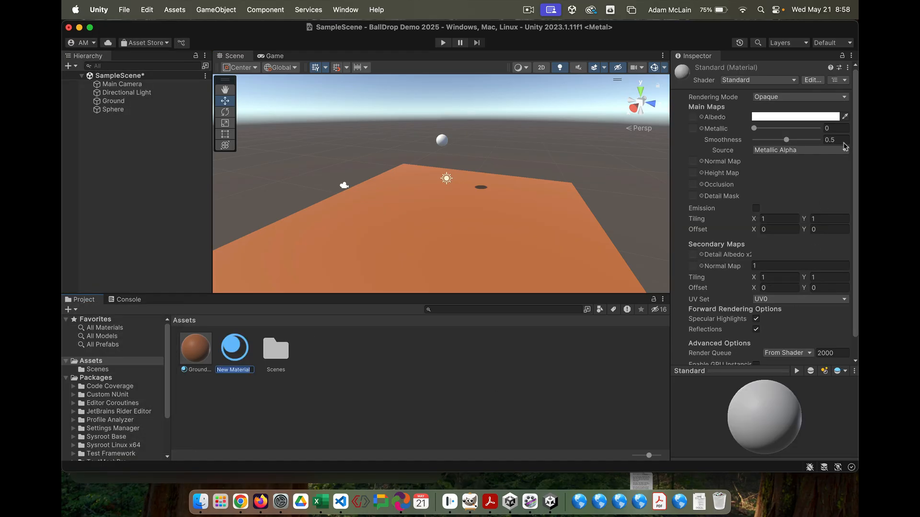
pyautogui.click(808, 119)
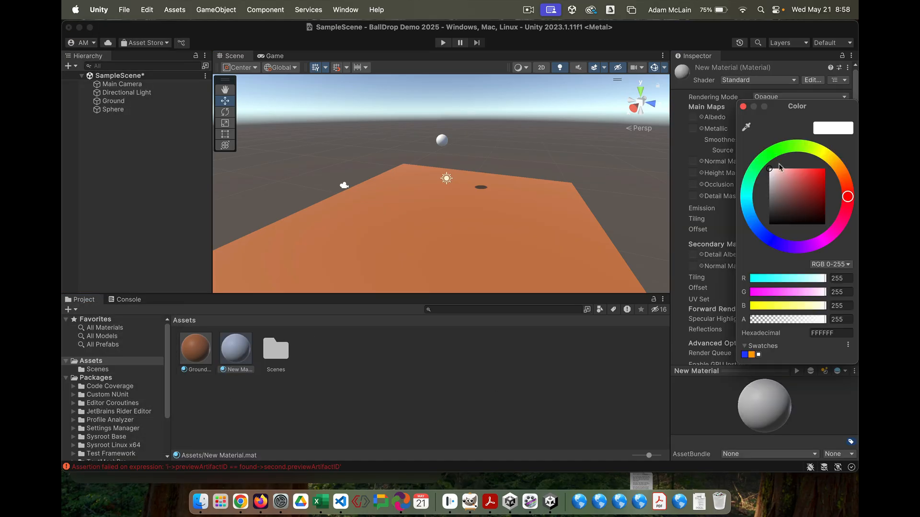
pyautogui.moveTo(805, 177)
pyautogui.mouseDown()
pyautogui.moveTo(825, 171)
pyautogui.moveTo(819, 179)
pyautogui.mouseUp()
pyautogui.click(743, 107)
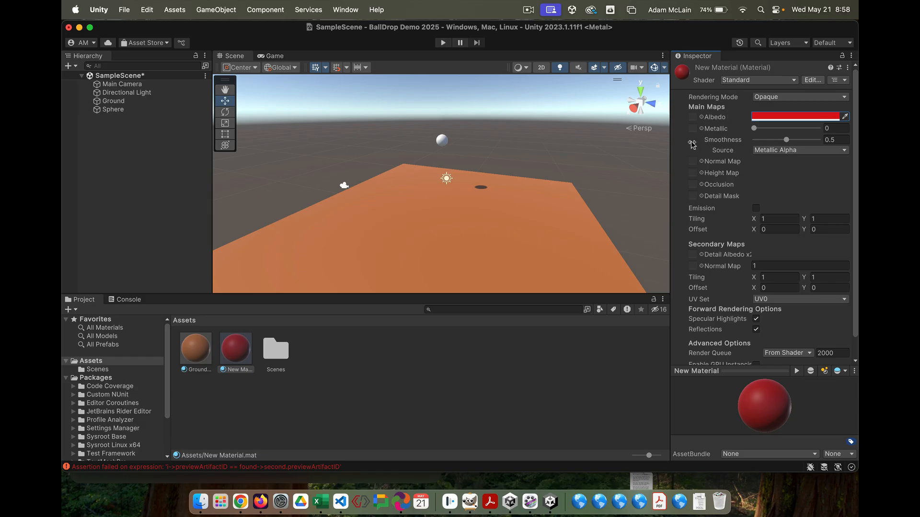
# Set the red material's Metallic to about 0.856 and Smoothness to about 0.751, and apply it to the sphere
pyautogui.moveTo(756, 129); pyautogui.dragTo(803, 144)
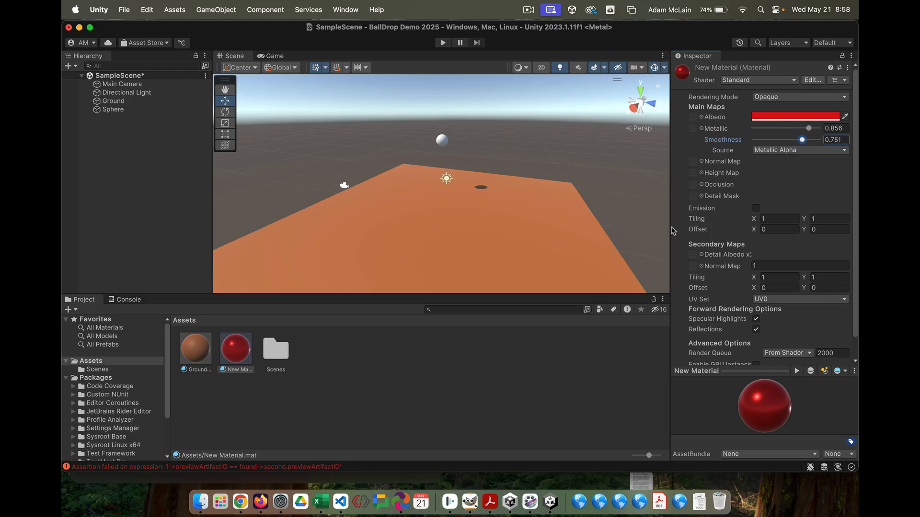
pyautogui.moveTo(235, 349); pyautogui.dragTo(441, 140)
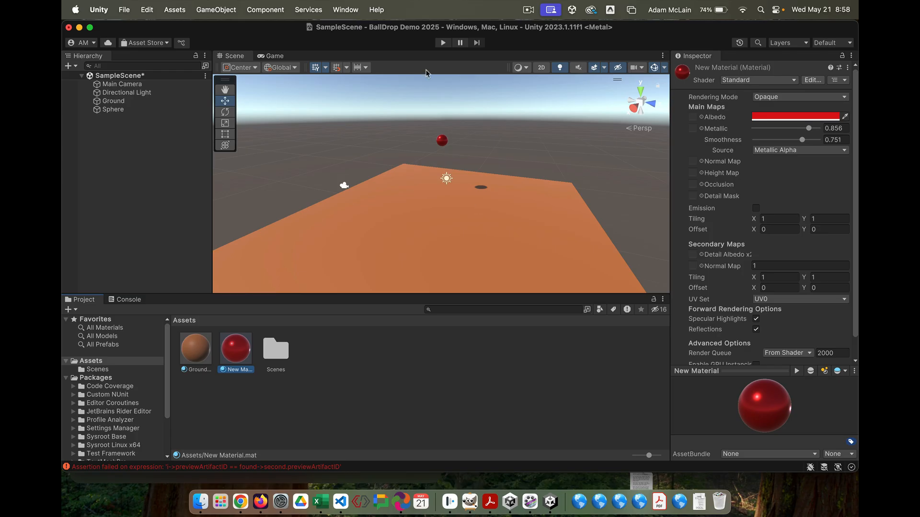
# Move the Main Camera to about X -3.32 and Y 2.28 to frame the ball, and run the scene in Play mode
pyautogui.click(120, 85)
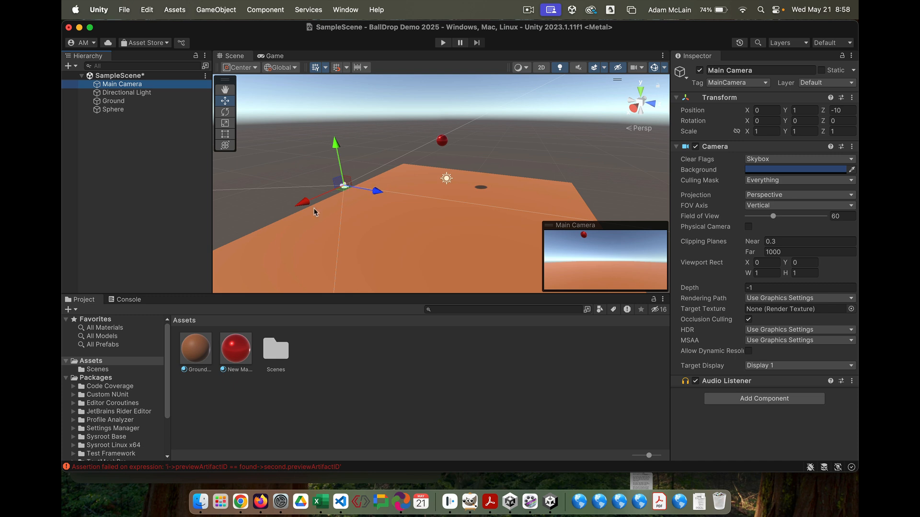
pyautogui.moveTo(303, 209); pyautogui.dragTo(325, 180)
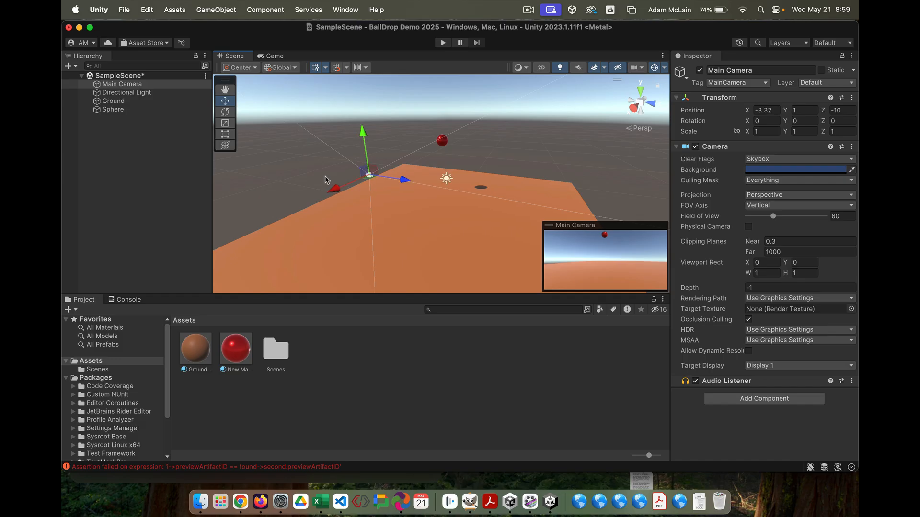
pyautogui.moveTo(363, 133); pyautogui.dragTo(362, 120)
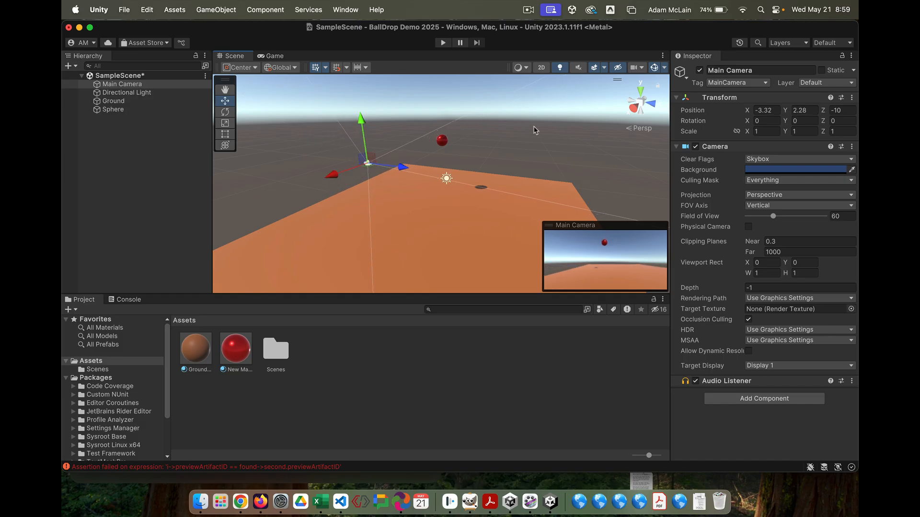
pyautogui.click(443, 43)
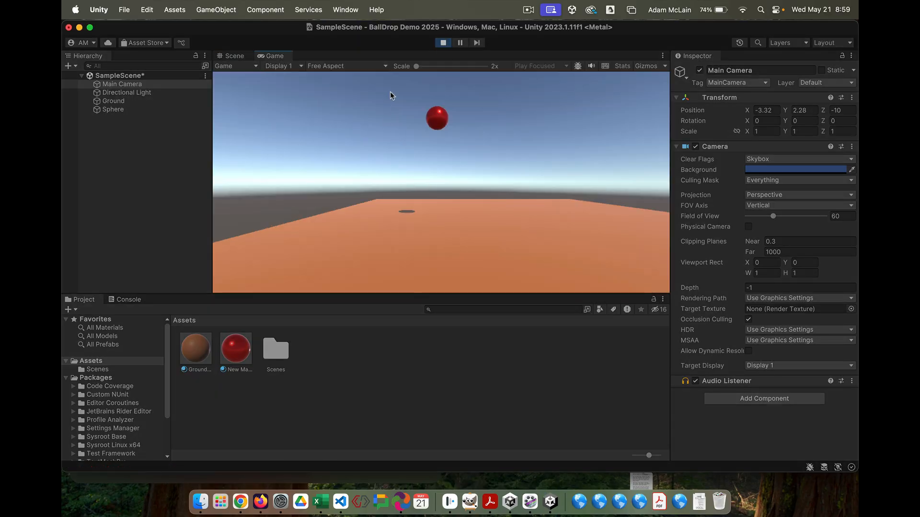
# Stop Play mode and save the scene
pyautogui.click(443, 42)
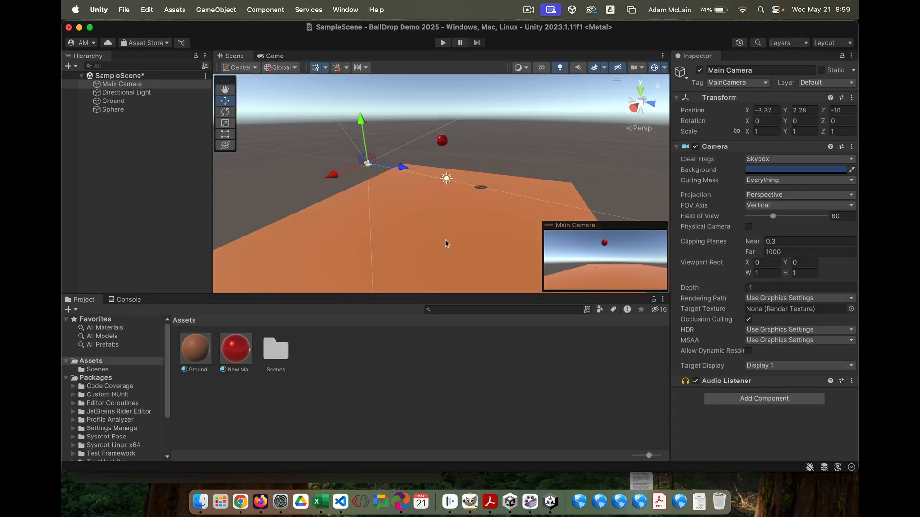
pyautogui.press('super+s')
# Add a physics Rigidbody component to the sphere and test its drop in Play mode
pyautogui.click(442, 142)
pyautogui.scroll(-1, 744, 311)
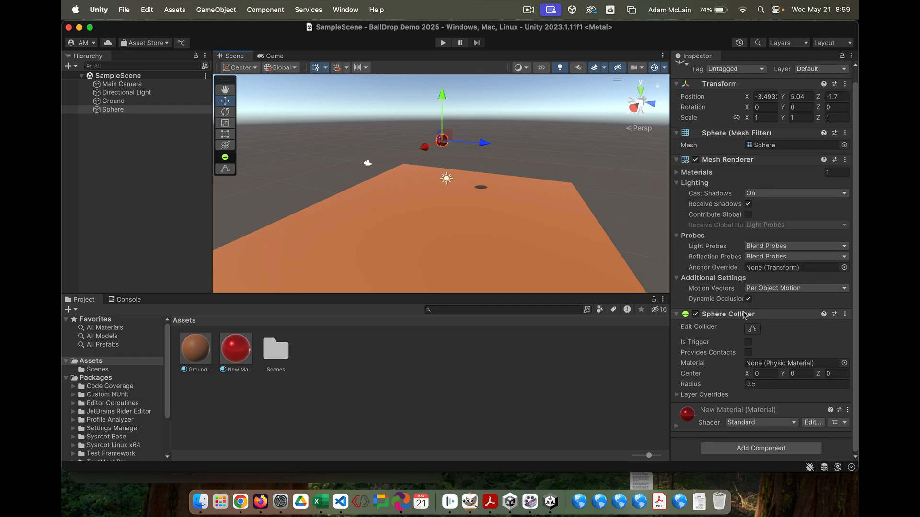
pyautogui.click(750, 448)
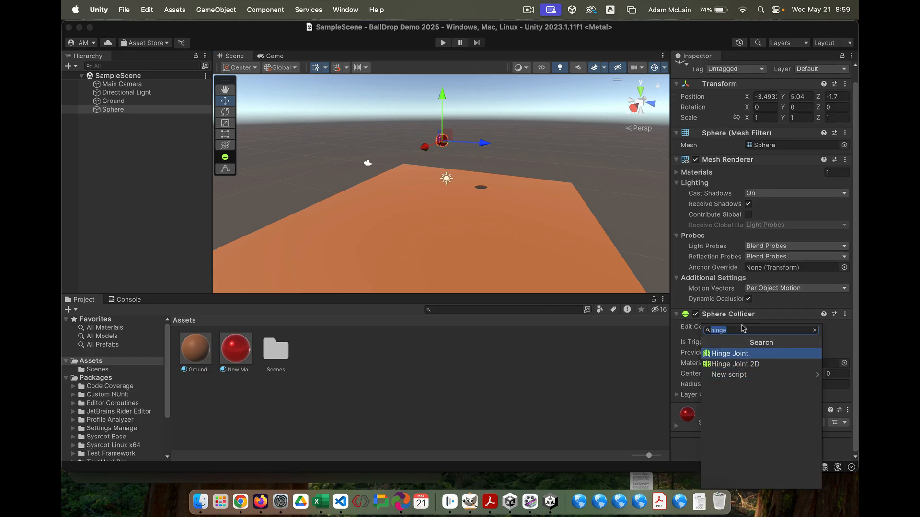
pyautogui.press('BackSpace')
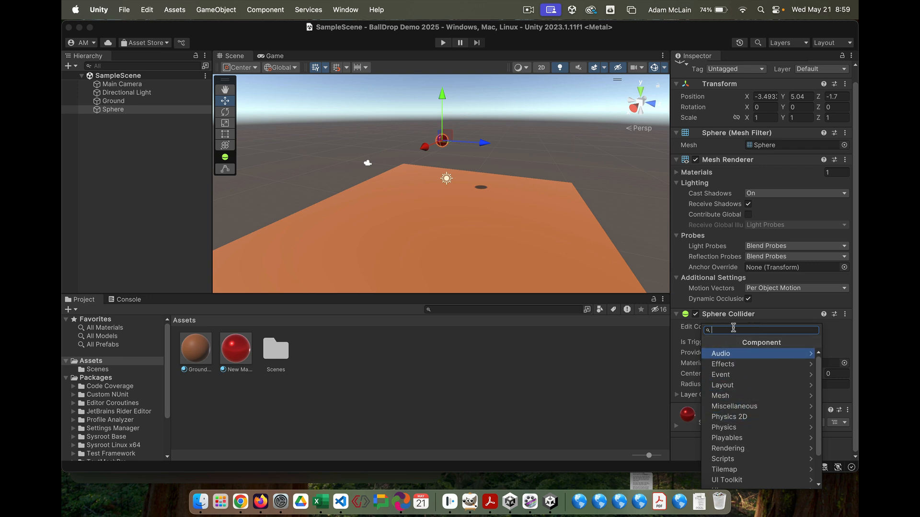
pyautogui.click(740, 428)
pyautogui.scroll(-2, 742, 448)
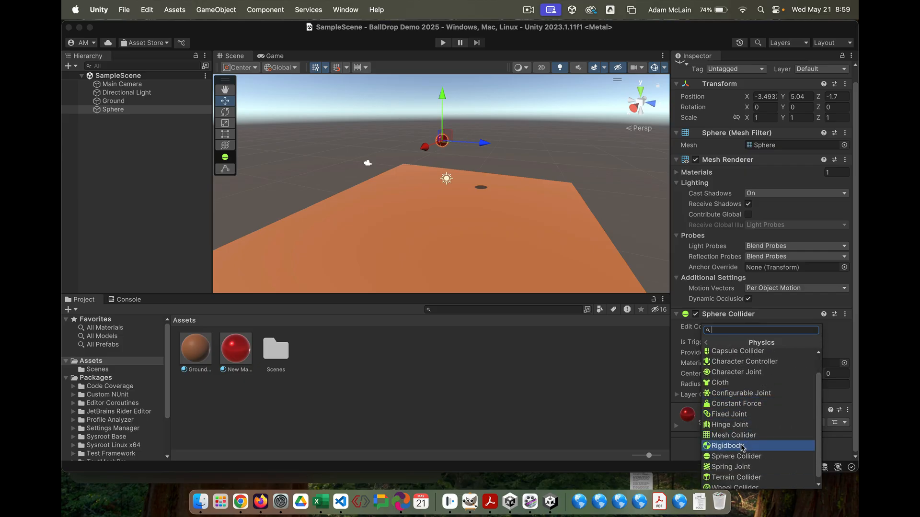
pyautogui.click(739, 446)
pyautogui.scroll(-4, 738, 422)
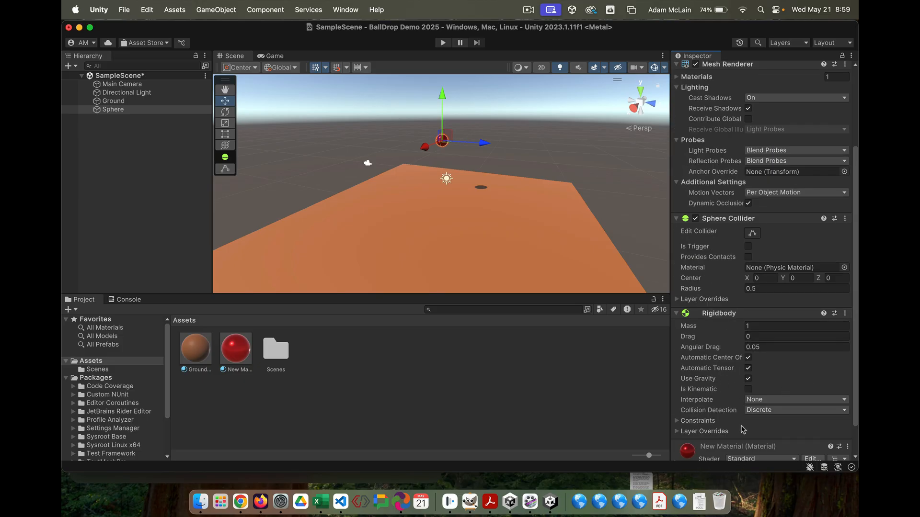
pyautogui.scroll(-1, 714, 385)
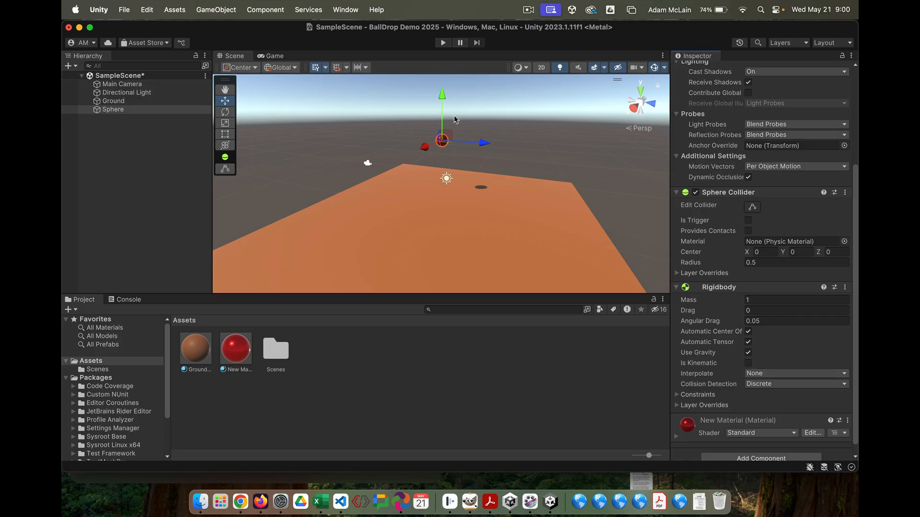
pyautogui.click(443, 43)
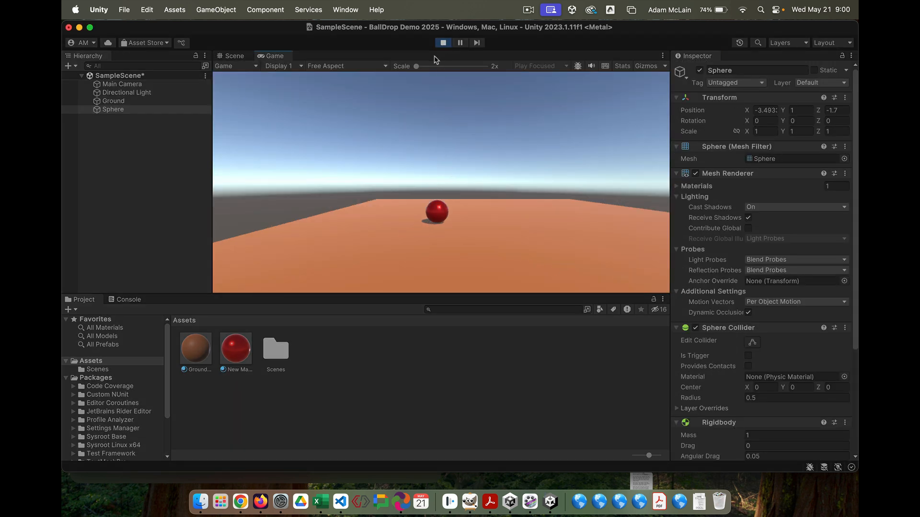
pyautogui.click(443, 43)
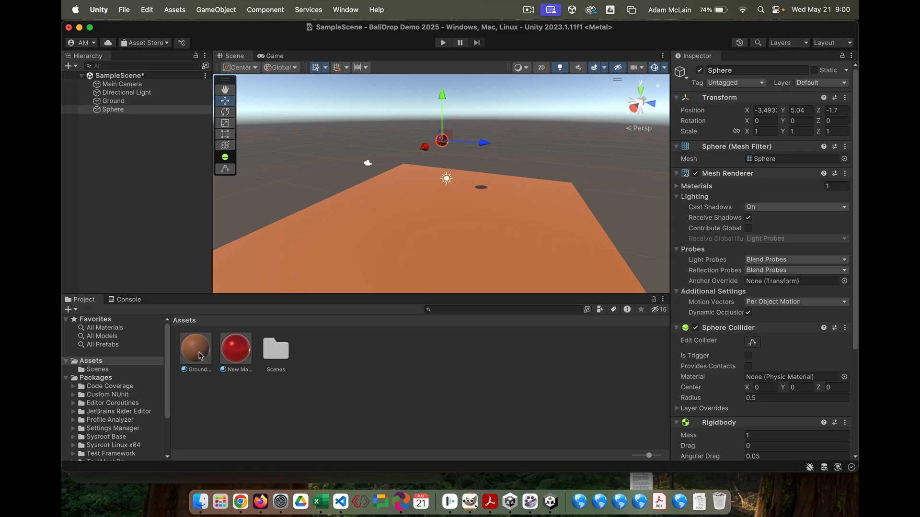
# Create a physic material in Assets and name it BouncyMaterial
pyautogui.click(70, 310)
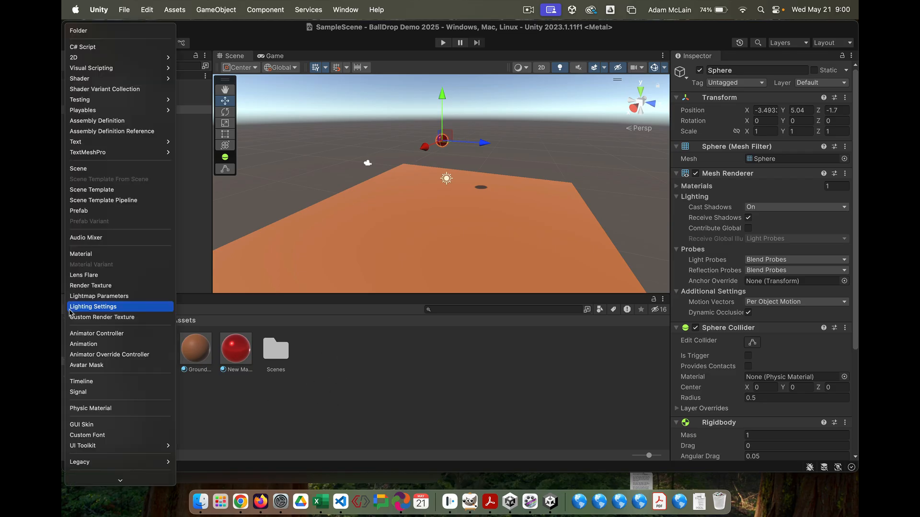
pyautogui.click(87, 409)
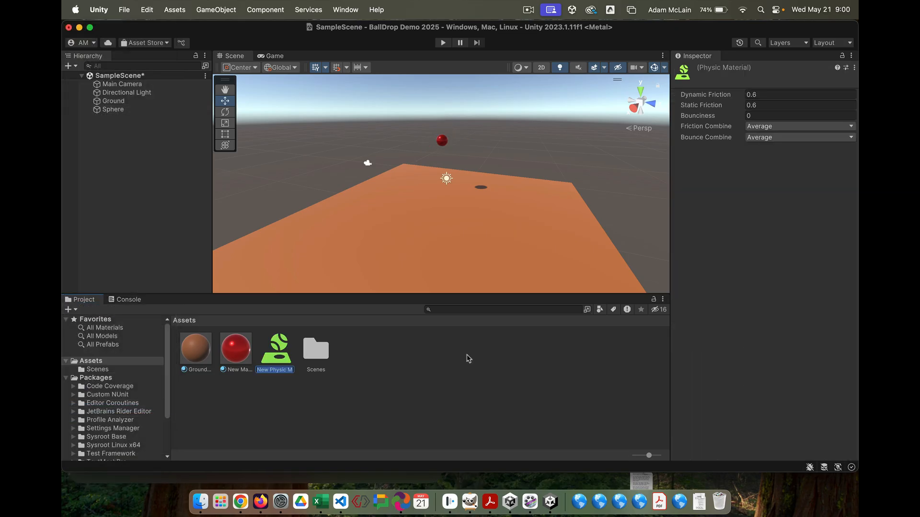
pyautogui.write('BouncyMaterial')
pyautogui.press('Return')
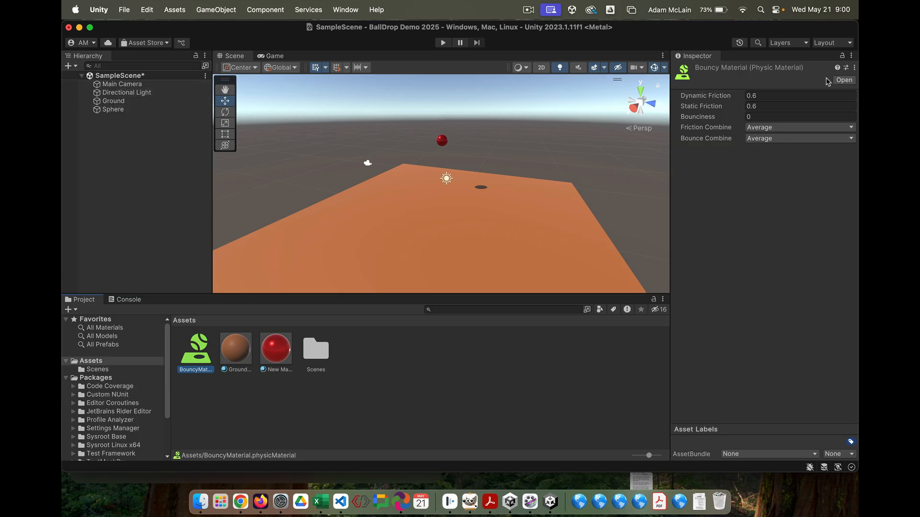
# Set BouncyMaterial's Bounciness to 1 and test the scene in Play mode
pyautogui.click(114, 101)
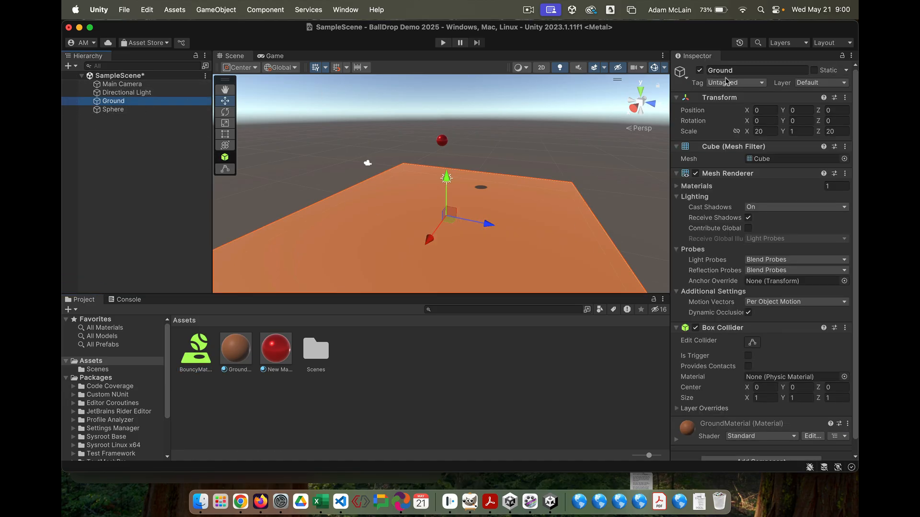
pyautogui.click(194, 358)
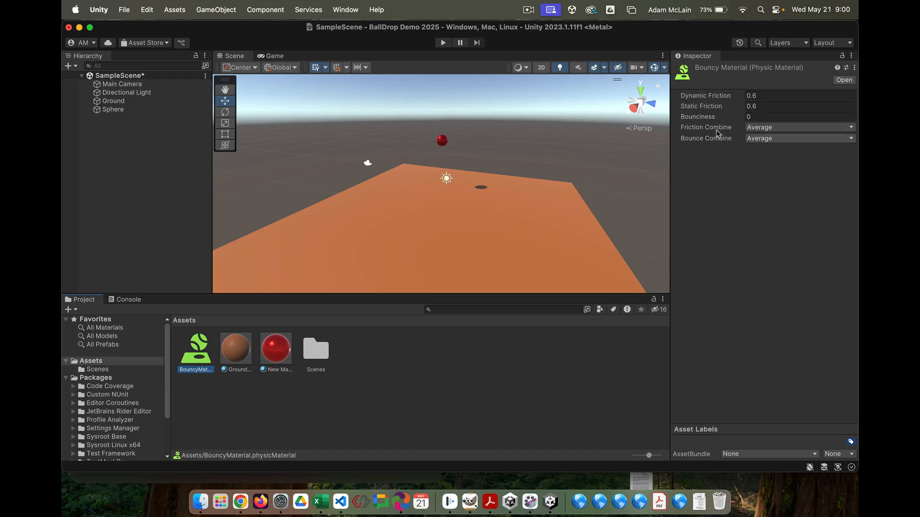
pyautogui.click(763, 117)
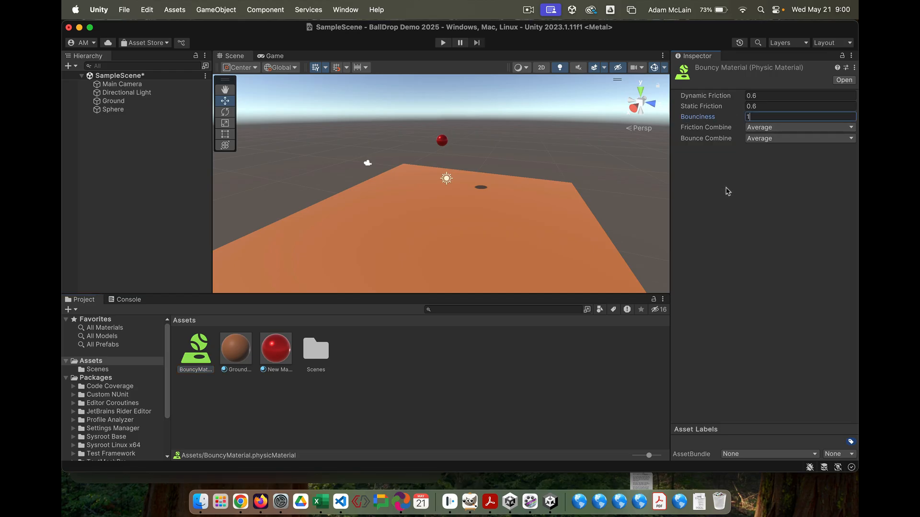
pyautogui.write('1')
pyautogui.press('Return')
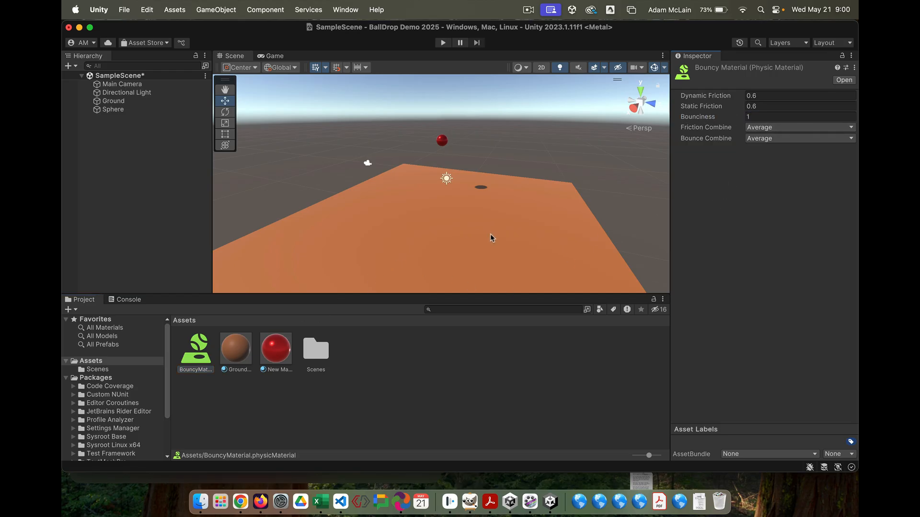
pyautogui.click(443, 43)
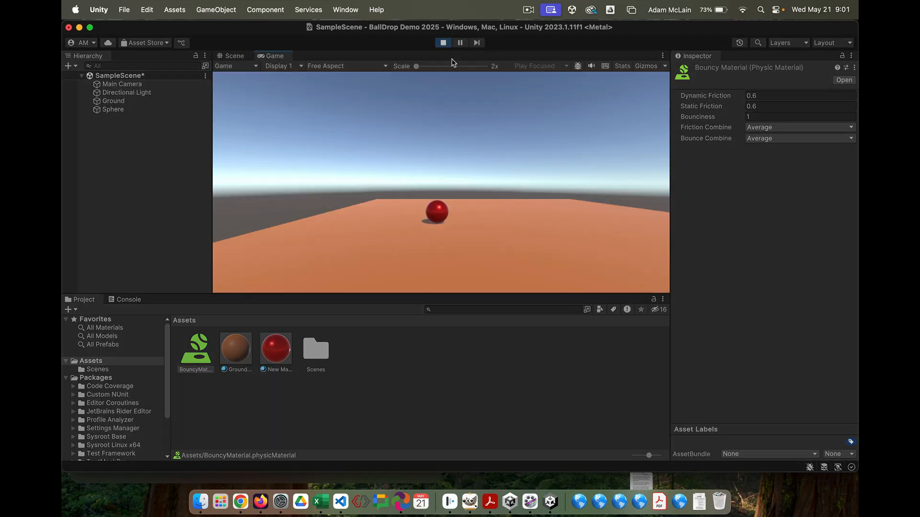
pyautogui.click(444, 44)
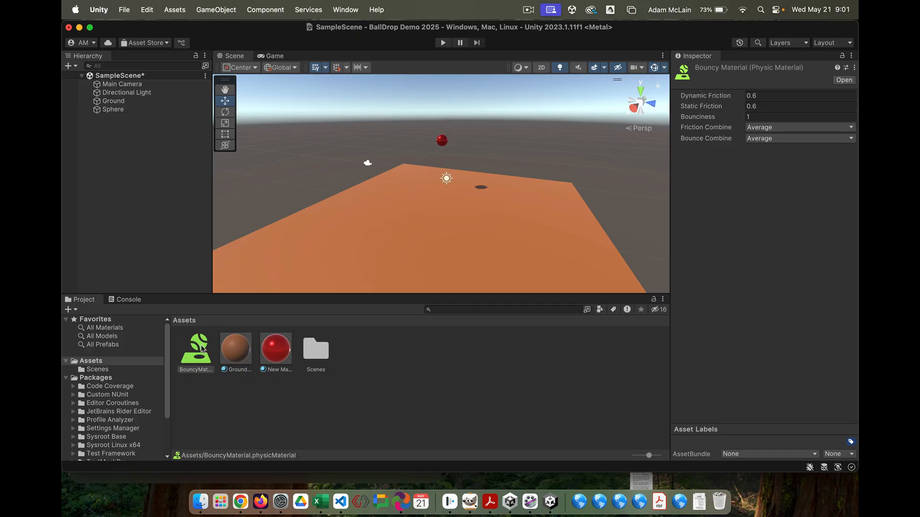
# Apply BouncyMaterial to the sphere's collider and test the drop in Play mode
pyautogui.moveTo(201, 349); pyautogui.dragTo(443, 145)
pyautogui.click(442, 143)
pyautogui.scroll(-10, 791, 230)
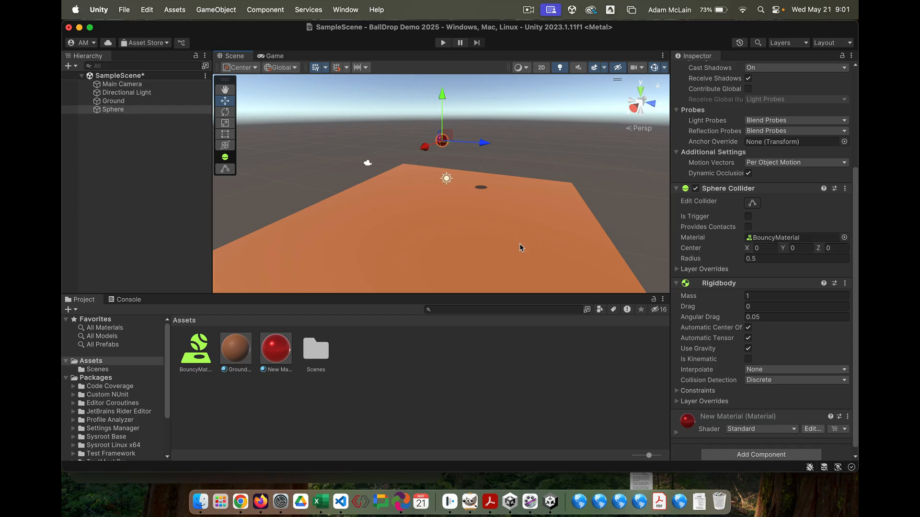
pyautogui.click(443, 42)
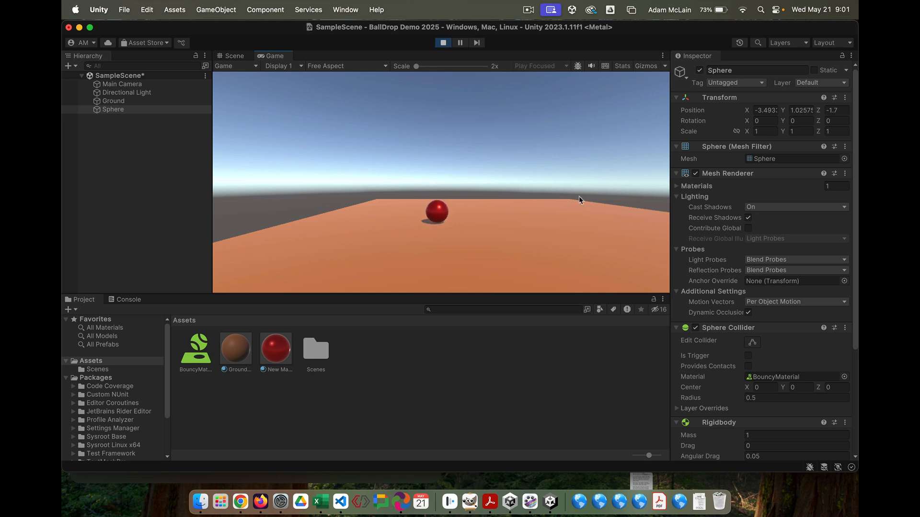
pyautogui.click(442, 43)
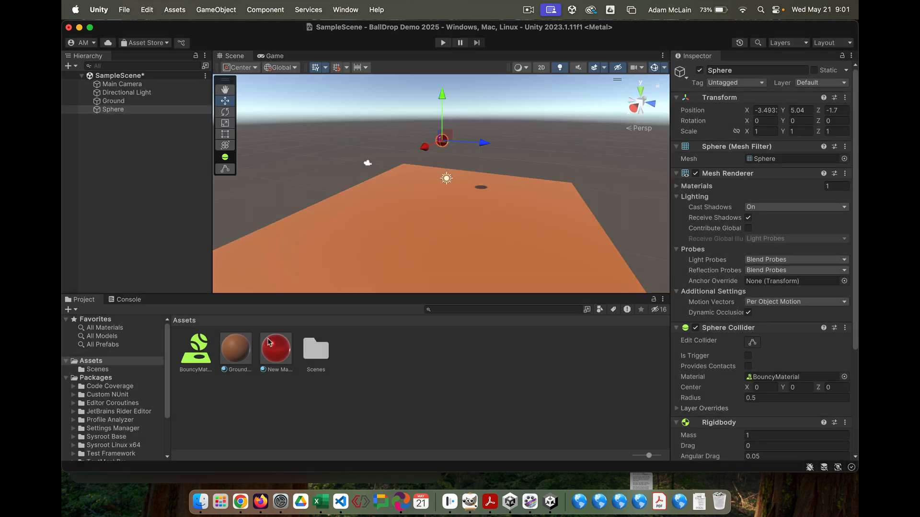
# Try to set BouncyMaterial's Bounciness to 10
pyautogui.click(192, 360)
pyautogui.click(765, 117)
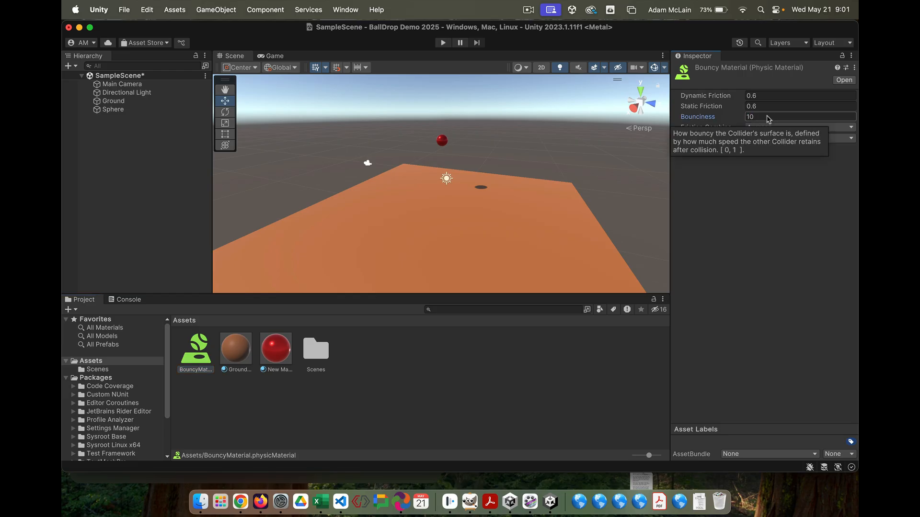
pyautogui.click(775, 237)
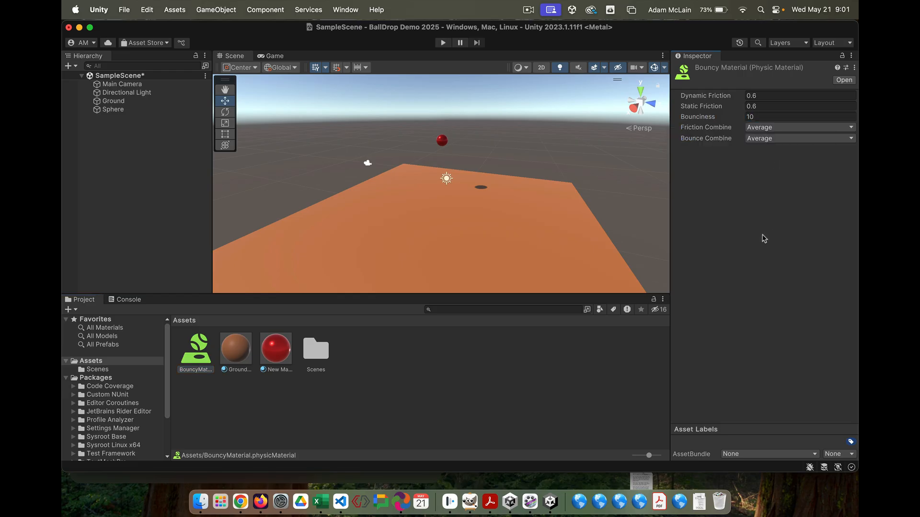
pyautogui.click(271, 359)
# Set BouncyMaterial's Bounce Combine to Minimum and test the drop in Play mode
pyautogui.click(193, 369)
pyautogui.click(781, 140)
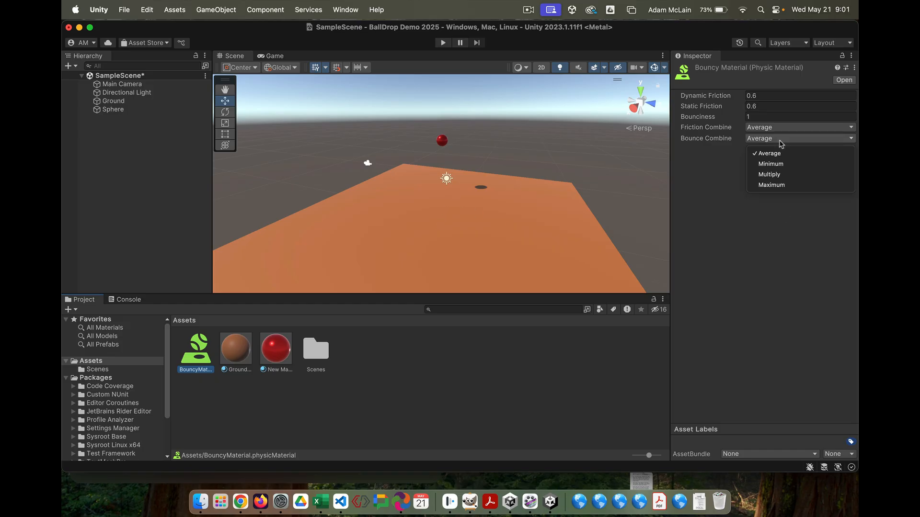
pyautogui.click(779, 164)
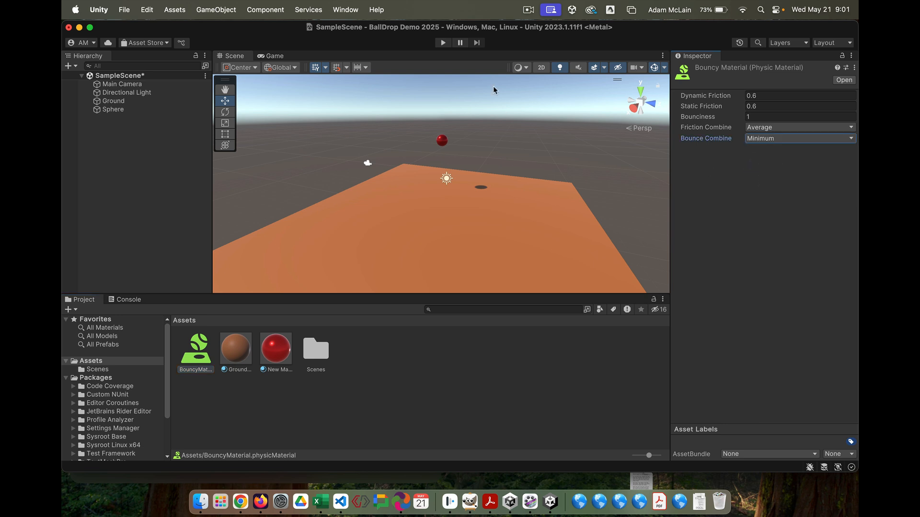
pyautogui.press('super+p')
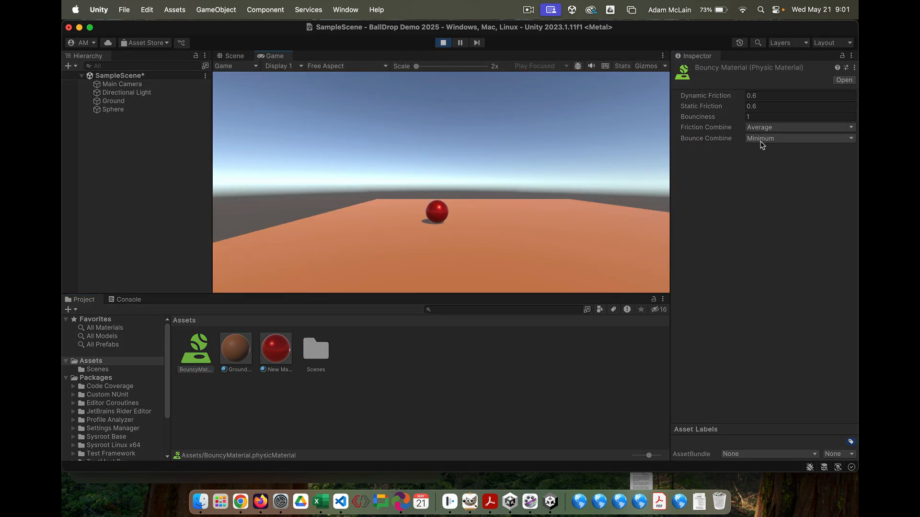
pyautogui.click(443, 44)
# Set BouncyMaterial's Bounce Combine to Maximum and test the bounce in Play mode
pyautogui.click(784, 139)
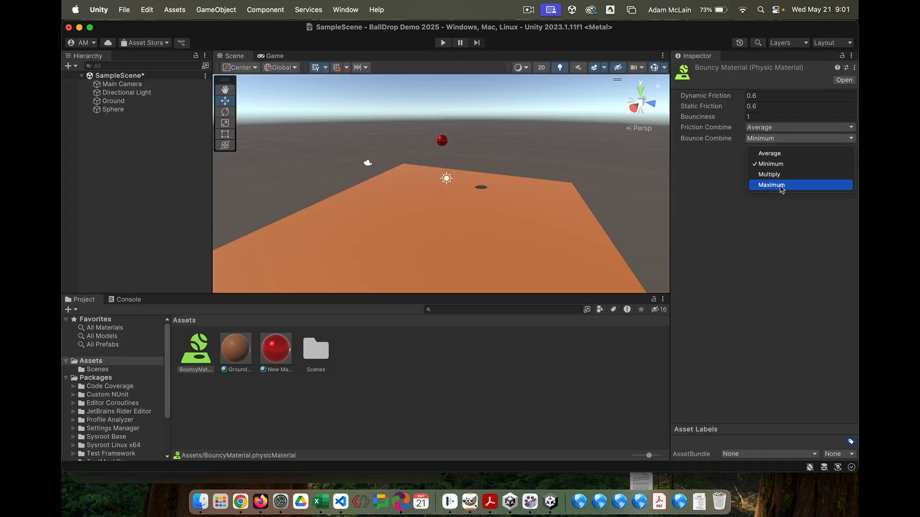
pyautogui.click(781, 185)
pyautogui.click(442, 42)
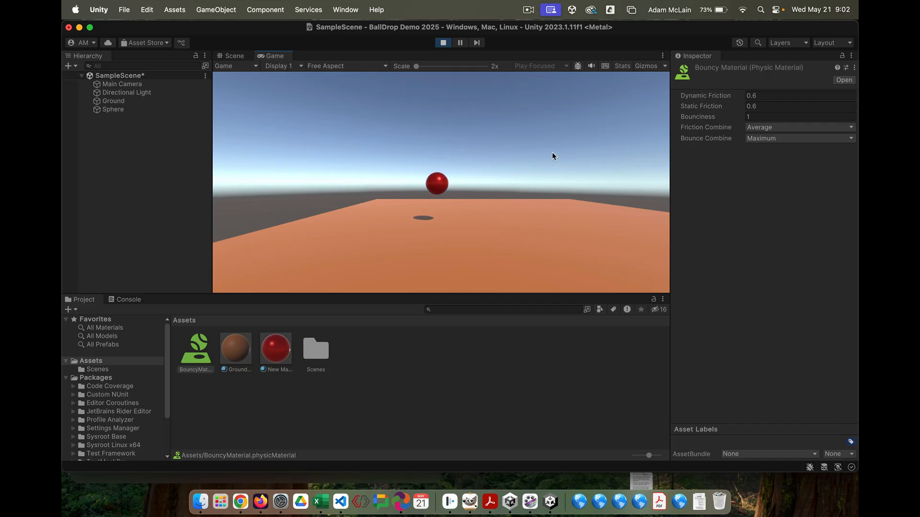
pyautogui.click(443, 44)
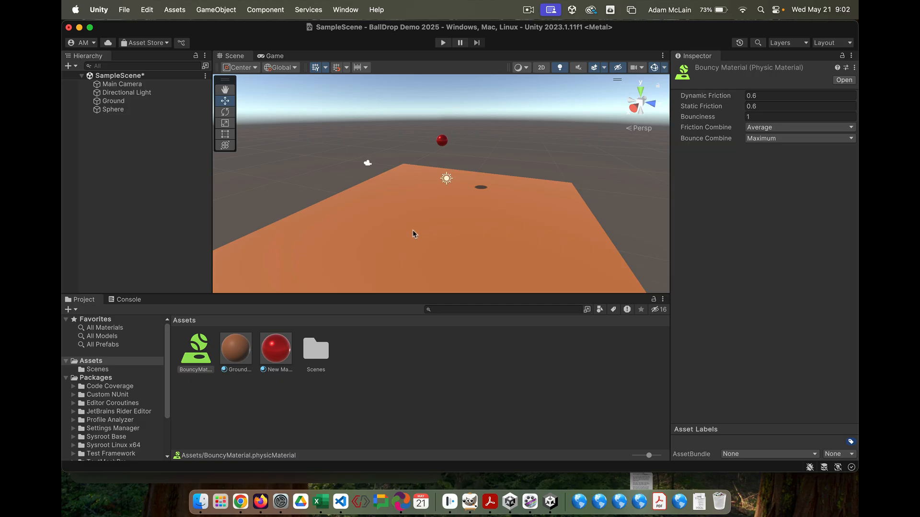
# Add a 3D cylinder to the scene and set its Z rotation to 90
pyautogui.moveTo(412, 231); pyautogui.dragTo(445, 214, button='right')
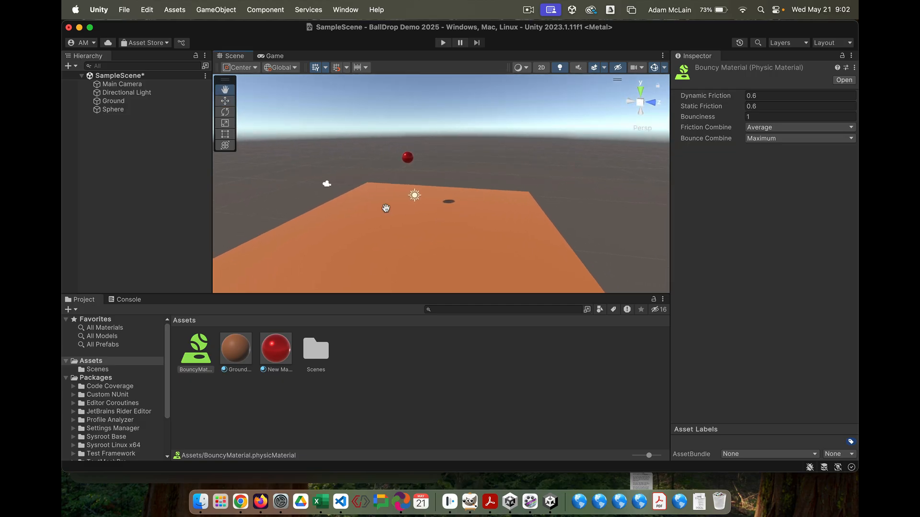
pyautogui.moveTo(383, 208); pyautogui.dragTo(417, 196, button='middle')
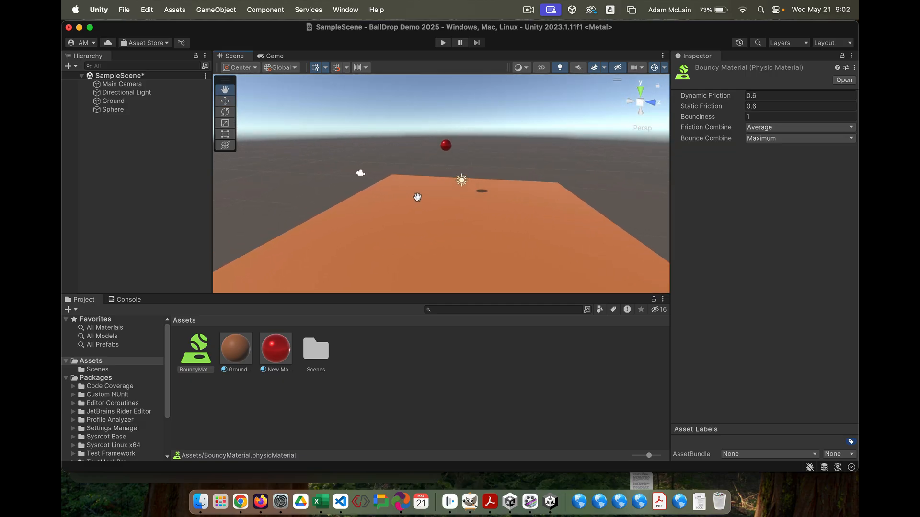
pyautogui.click(69, 67)
pyautogui.moveTo(106, 105)
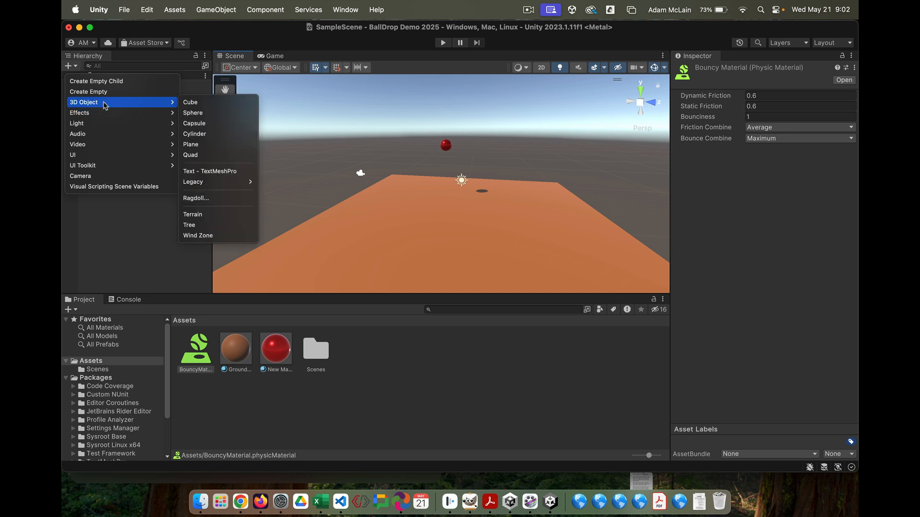
pyautogui.click(194, 134)
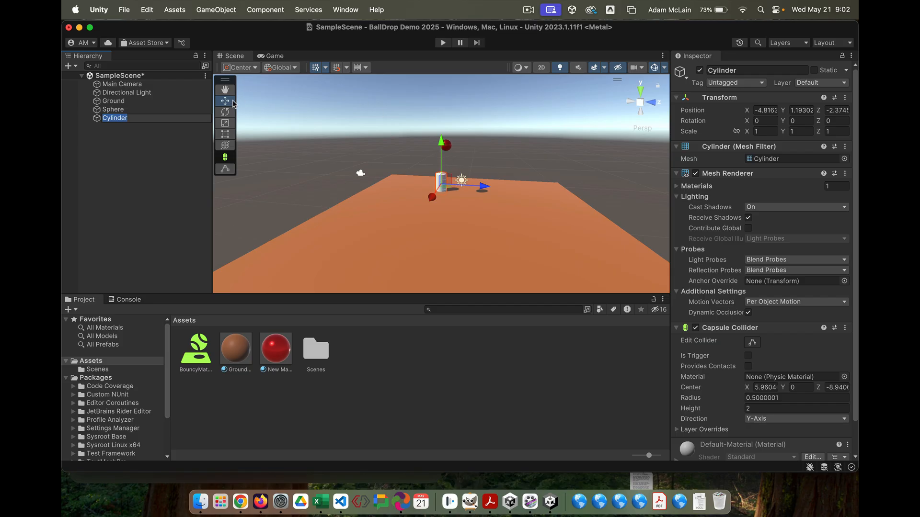
pyautogui.click(225, 111)
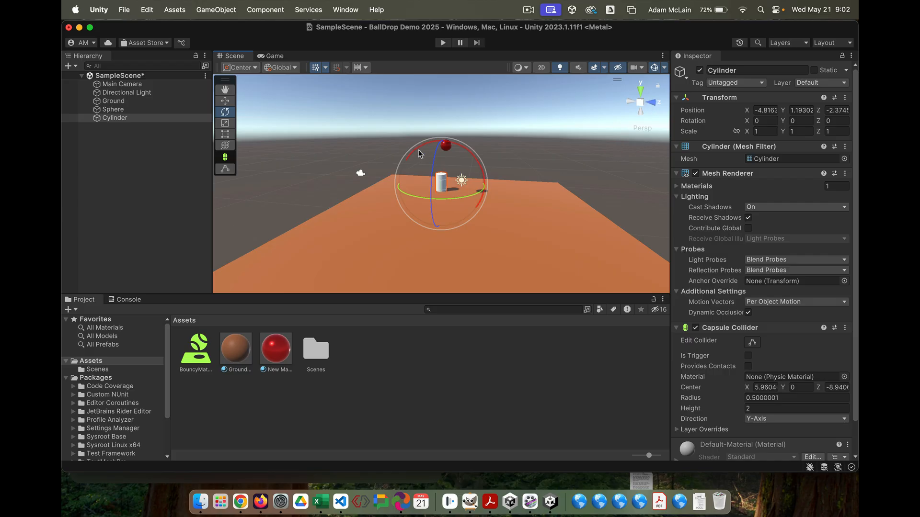
pyautogui.click(833, 120)
pyautogui.write('90')
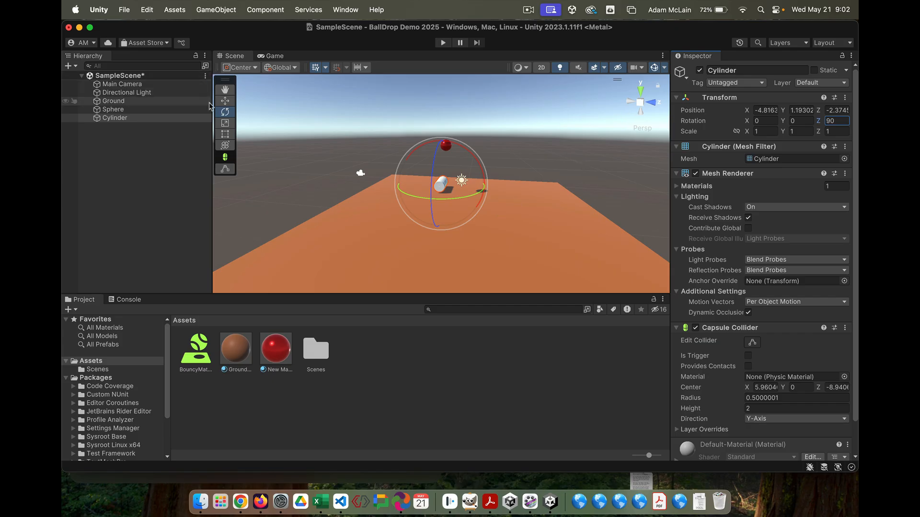
# Move the cylinder horizontally beneath the red ball, to about X -4.58 and Z -1.77, checking alignment in an isometric view
pyautogui.click(225, 101)
pyautogui.moveTo(398, 142); pyautogui.dragTo(398, 227, button='right')
pyautogui.moveTo(418, 151); pyautogui.dragTo(458, 180, button='middle')
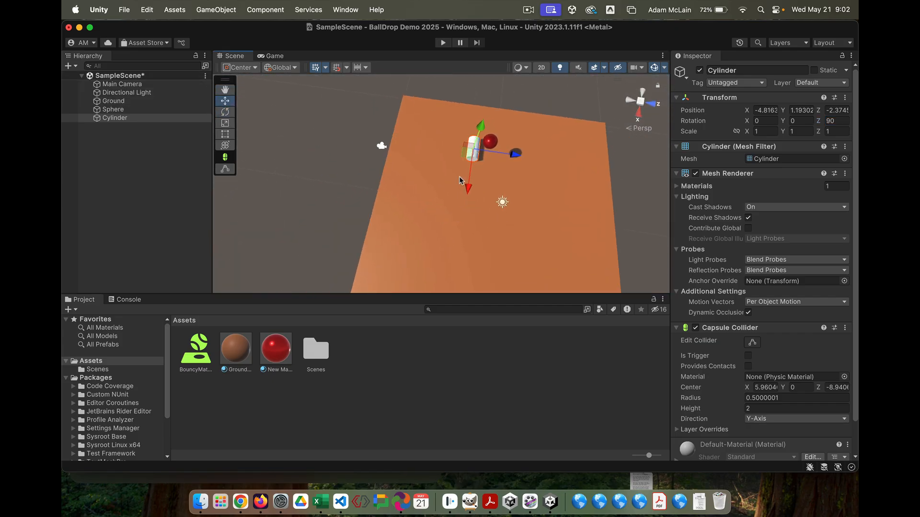
pyautogui.moveTo(520, 152); pyautogui.dragTo(543, 150)
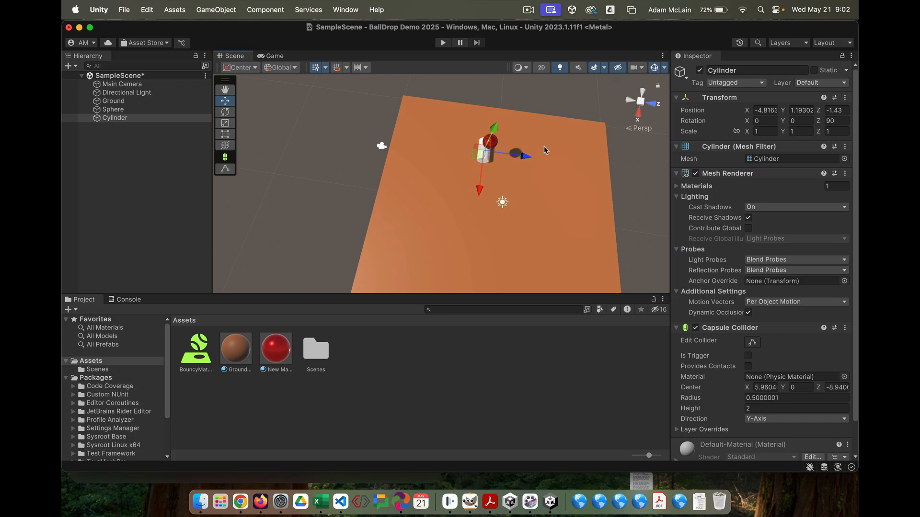
pyautogui.click(641, 102)
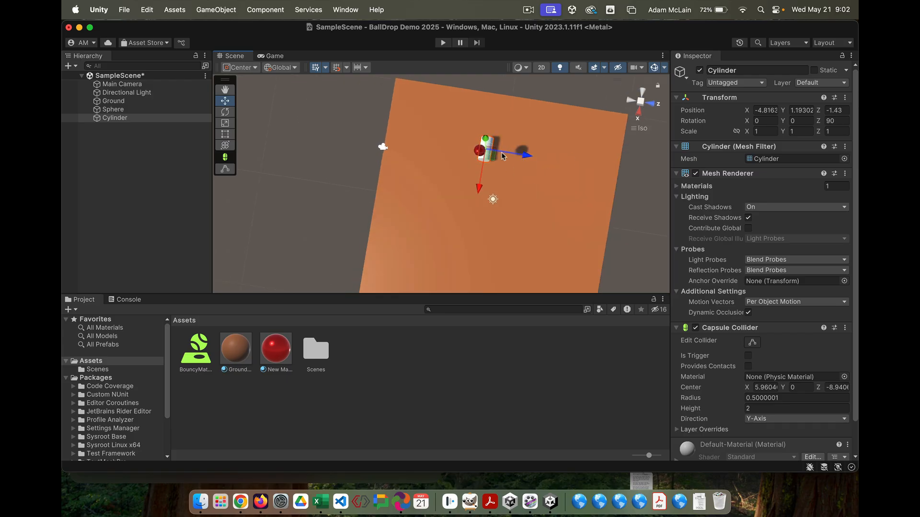
pyautogui.moveTo(523, 157); pyautogui.dragTo(521, 157)
pyautogui.moveTo(478, 187); pyautogui.dragTo(477, 190)
pyautogui.moveTo(524, 157); pyautogui.dragTo(521, 157)
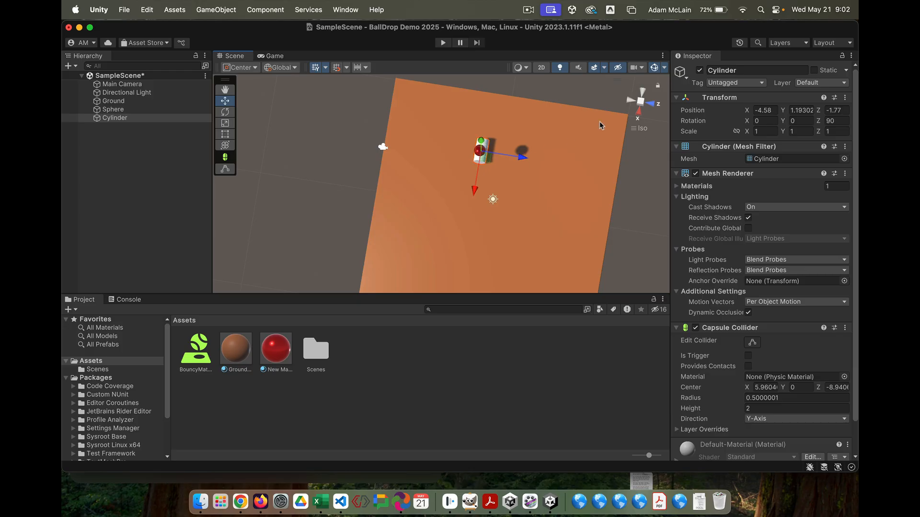
# Raise the cylinder to Y 2.75 and shift it to X -4.41 beneath the ball, and test the drop in Play mode
pyautogui.keyDown('alt'); pyautogui.moveTo(514, 190); pyautogui.dragTo(473, 103); pyautogui.keyUp('alt')
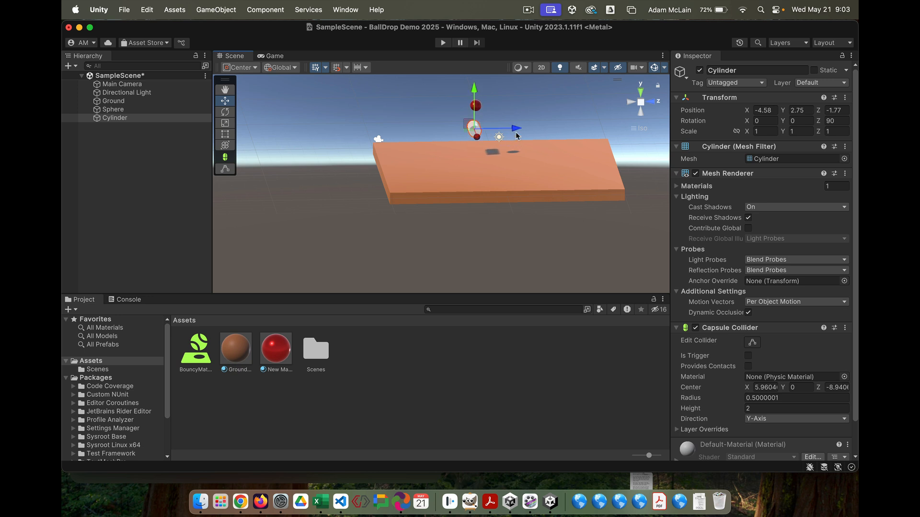
pyautogui.moveTo(514, 130); pyautogui.dragTo(480, 238)
pyautogui.moveTo(520, 136); pyautogui.dragTo(519, 135)
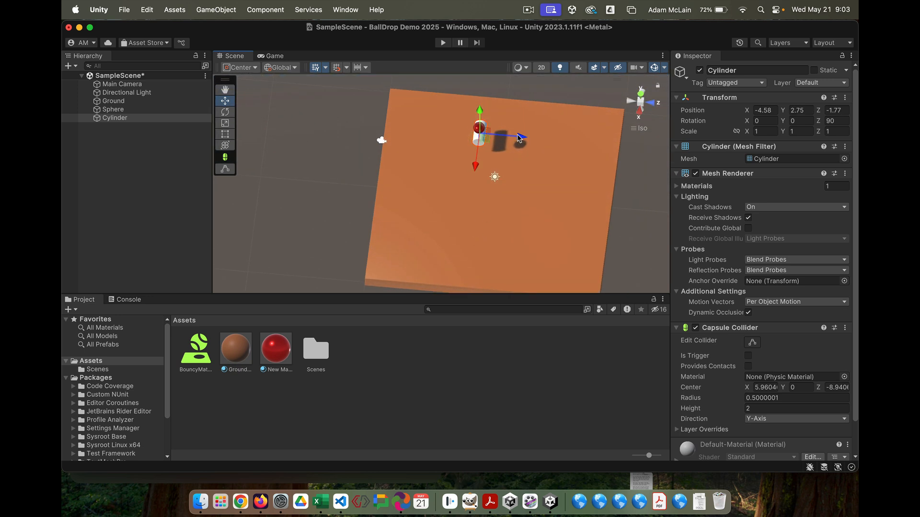
pyautogui.moveTo(476, 163); pyautogui.dragTo(476, 167)
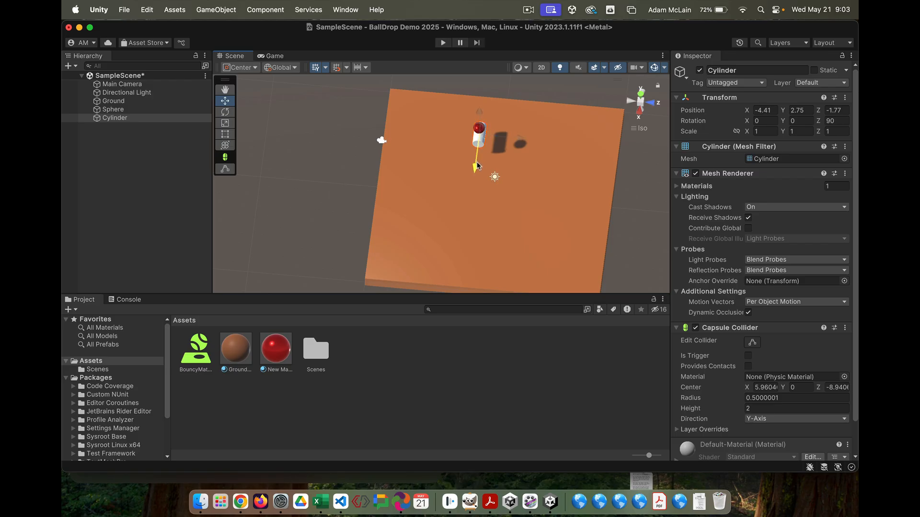
pyautogui.keyDown('alt'); pyautogui.moveTo(417, 249); pyautogui.dragTo(402, 123); pyautogui.keyUp('alt')
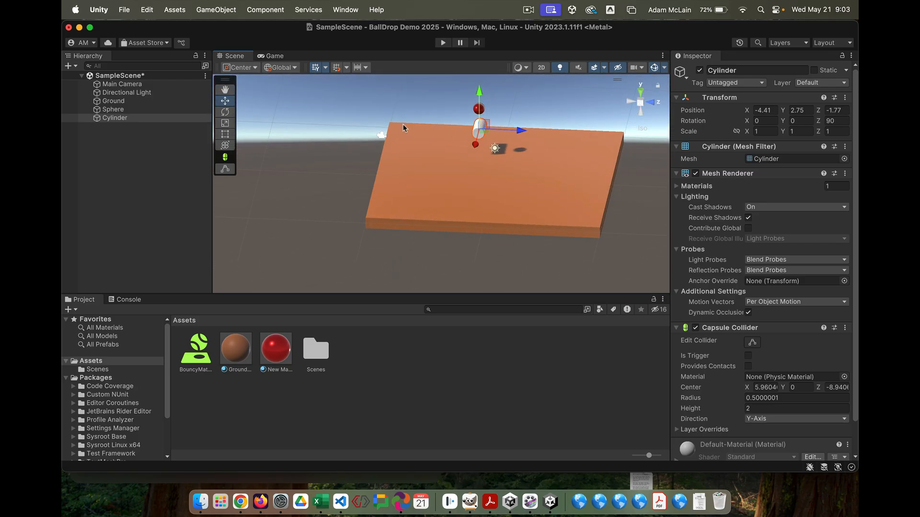
pyautogui.click(443, 42)
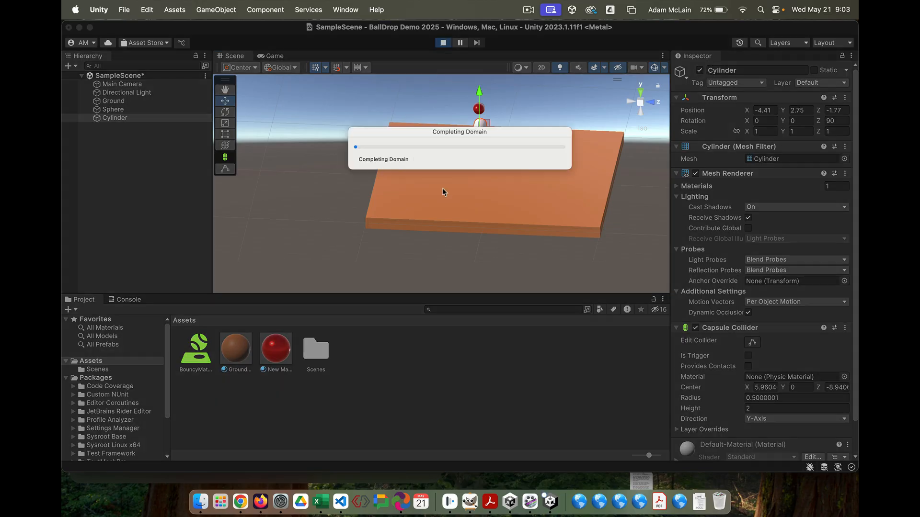